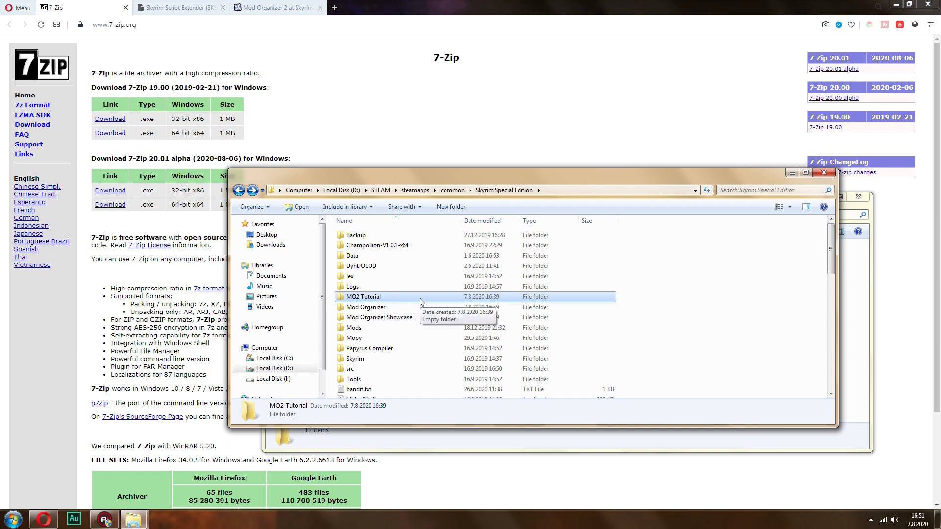
Locate the MO2 Tutorial, Mod Organizer and Mod Organizer Showcase folders in the Skyrim Special Edition folder, and minimize both folder windows
click(396, 308)
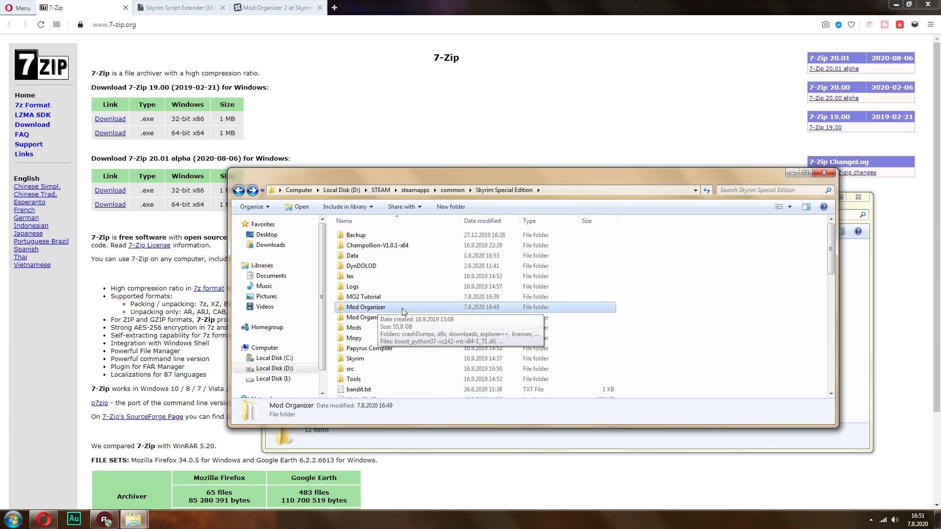
click(416, 319)
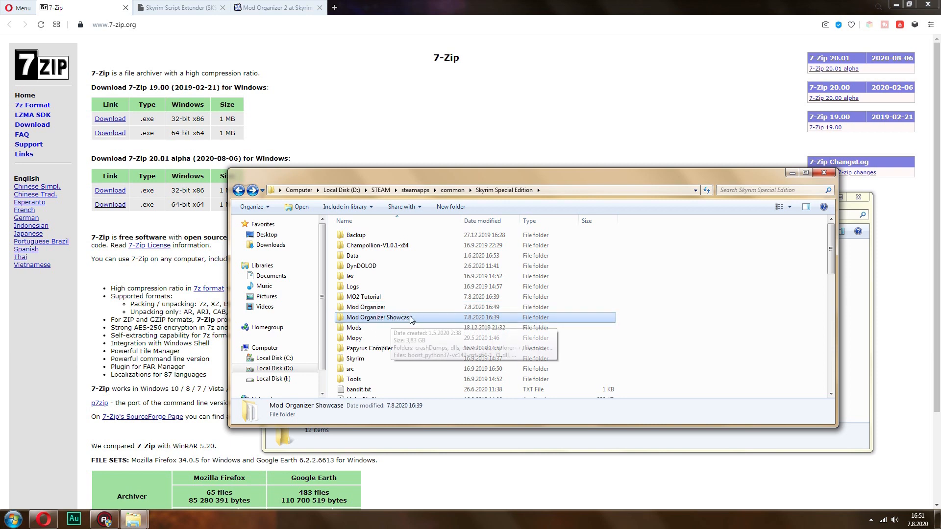
click(366, 300)
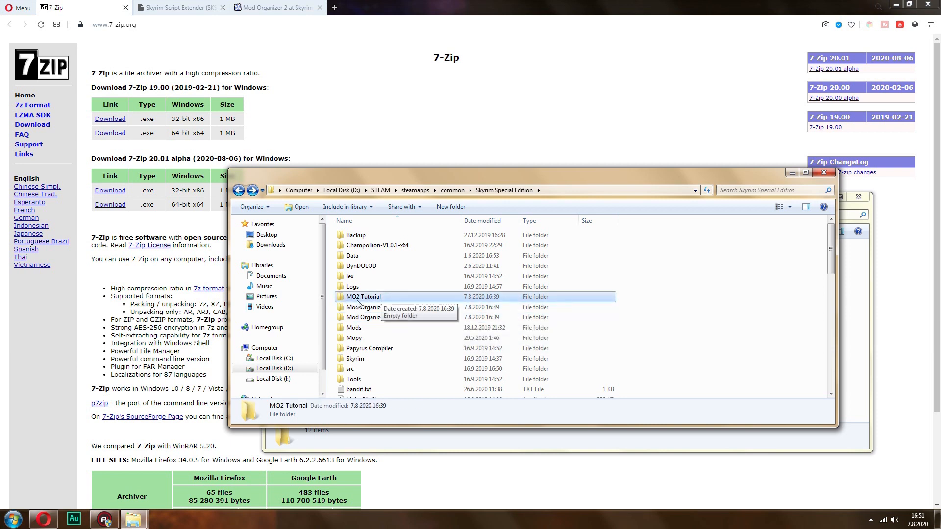
click(792, 173)
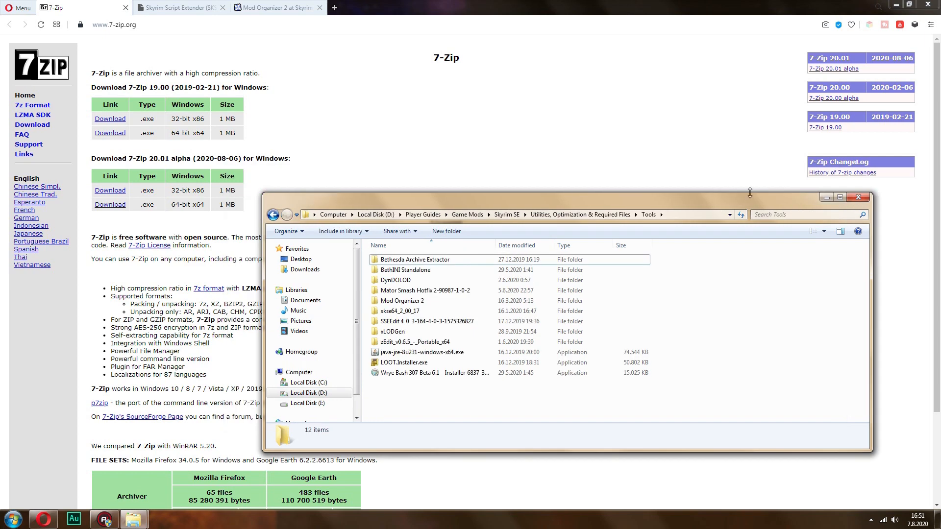
click(827, 198)
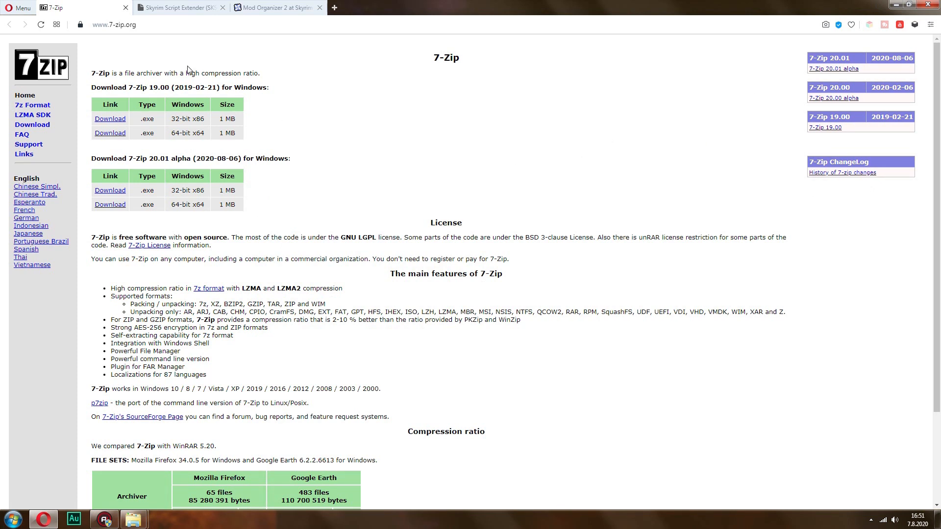
Check the 7-Zip site's address and the current SE build entry on the Skyrim Script Extender page
click(136, 24)
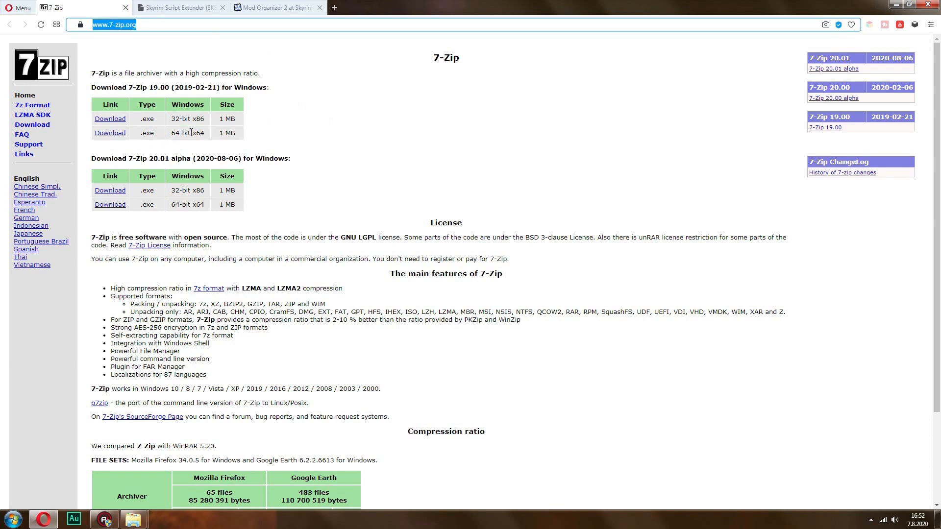
click(470, 153)
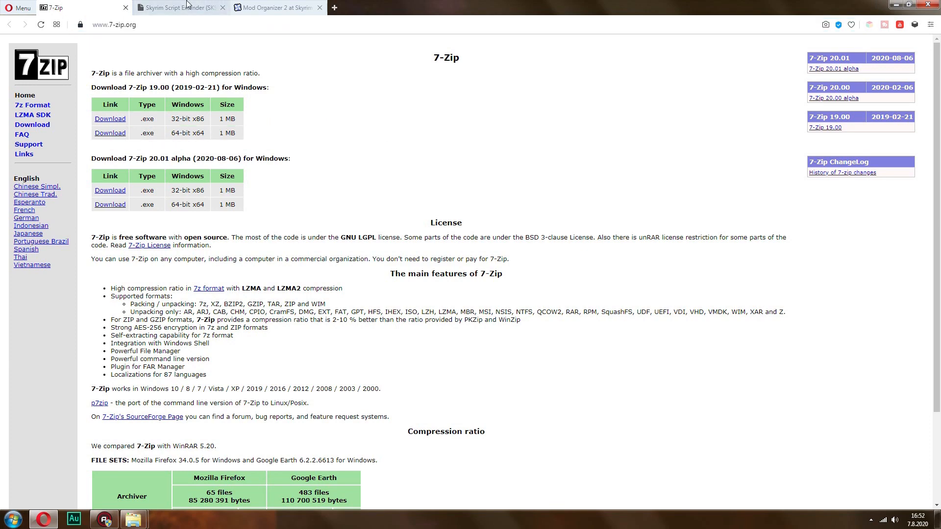
click(189, 7)
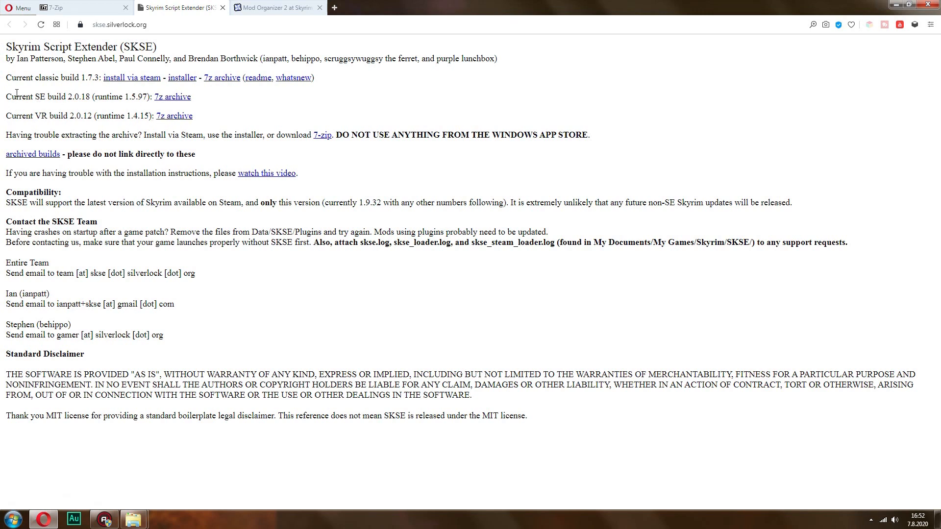
drag(27, 96, 269, 99)
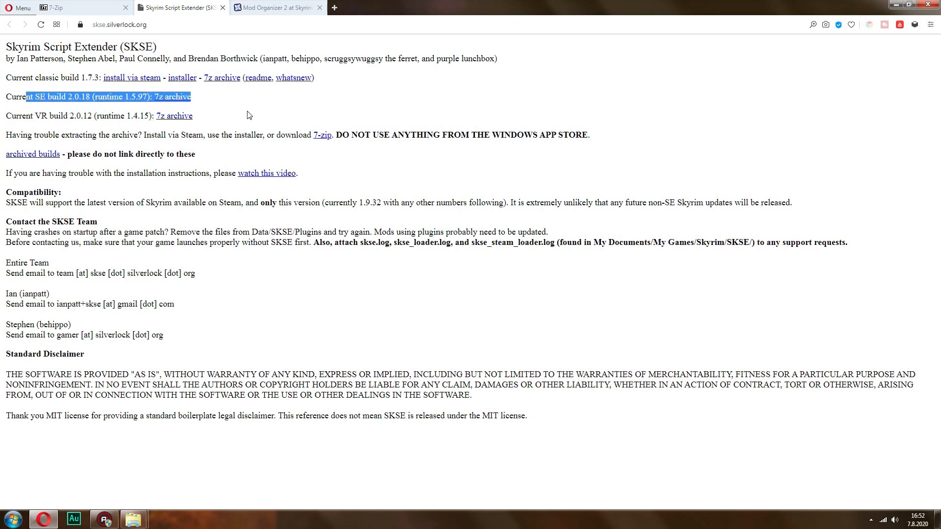
click(206, 90)
Copy everything except skse64_whatsnew.txt from the skse64_2_00_17 folder inside Tools
mouse_move(133, 519)
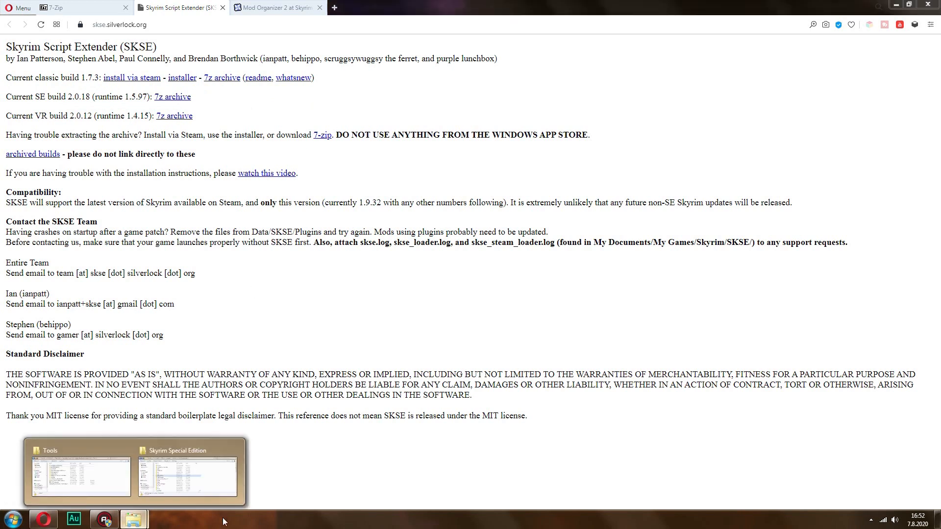
click(188, 472)
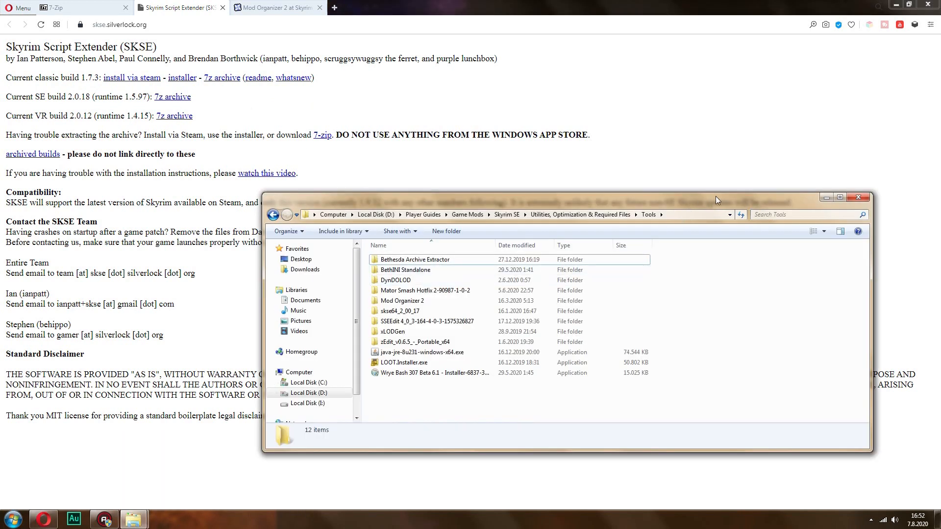
double_click(402, 312)
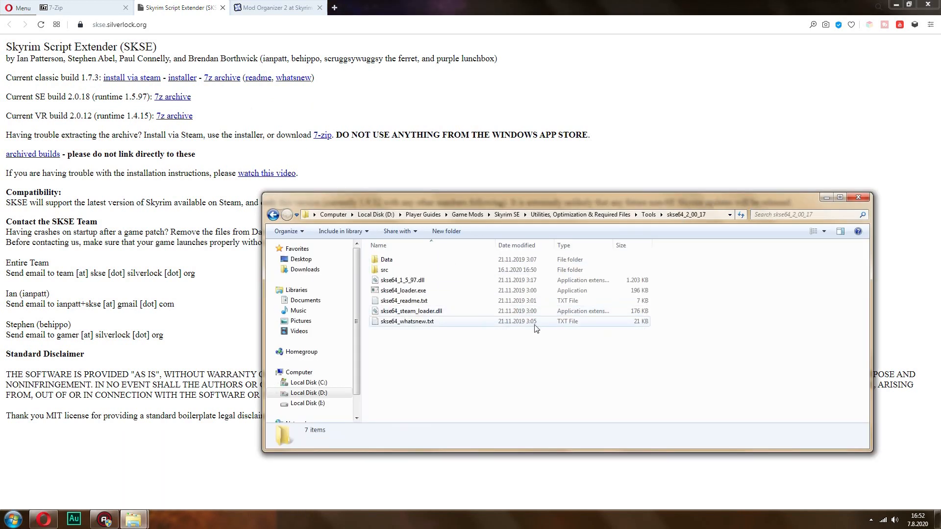
shift+click(448, 312)
right_click(449, 312)
click(473, 433)
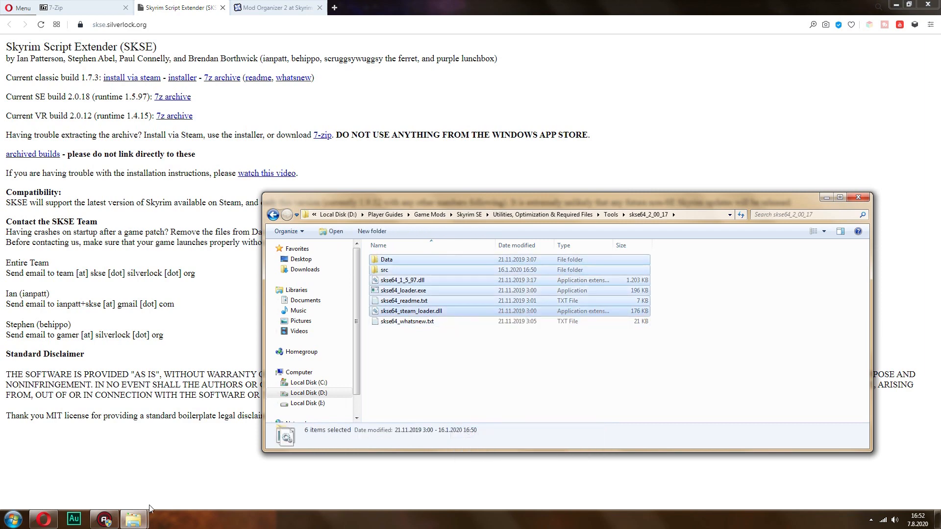
Paste the copied SKSE files and folders into the Skyrim Special Edition game folder
mouse_move(133, 519)
click(187, 471)
click(718, 271)
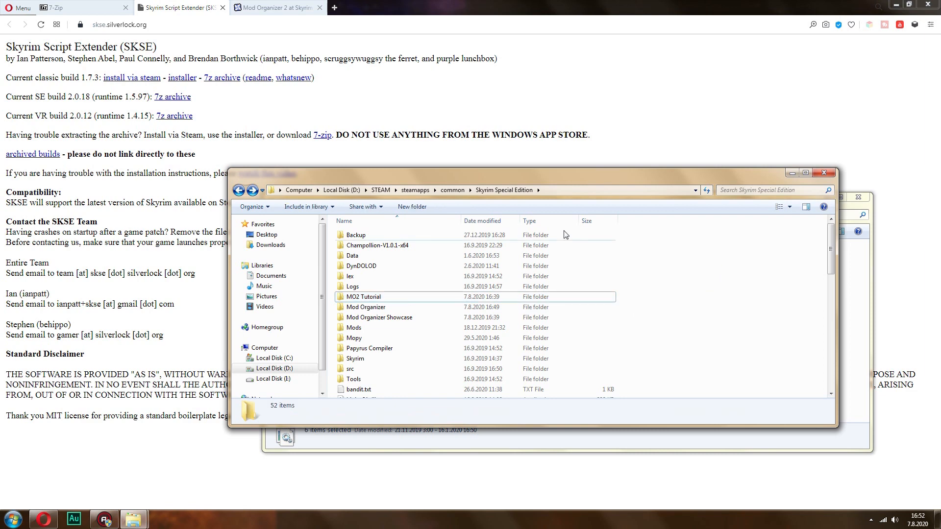
right_click(682, 250)
click(705, 330)
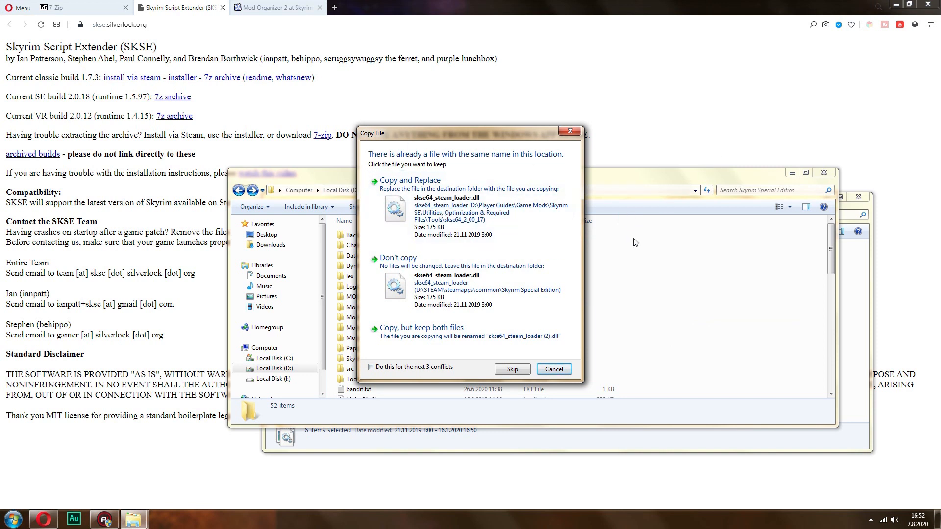
Replace all conflicting SKSE files, merge the Data folder, and minimize the game folder window
click(408, 368)
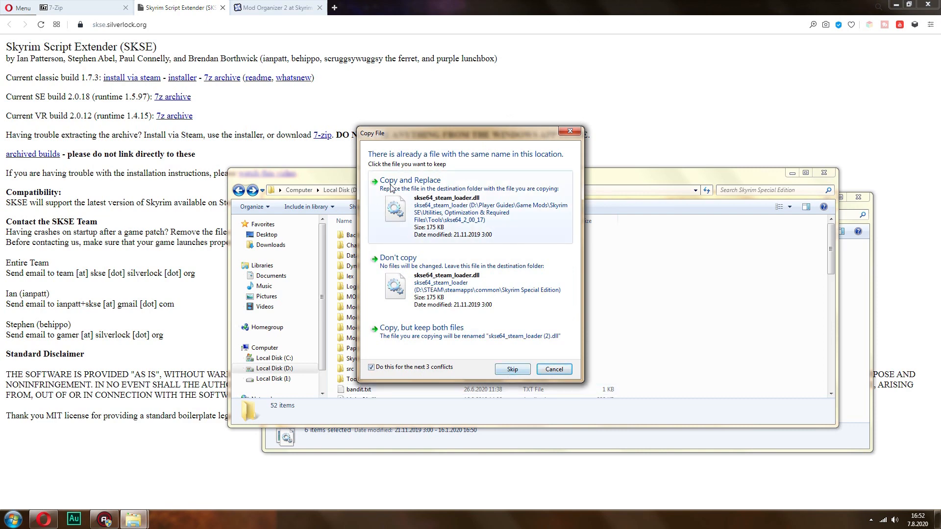
click(554, 224)
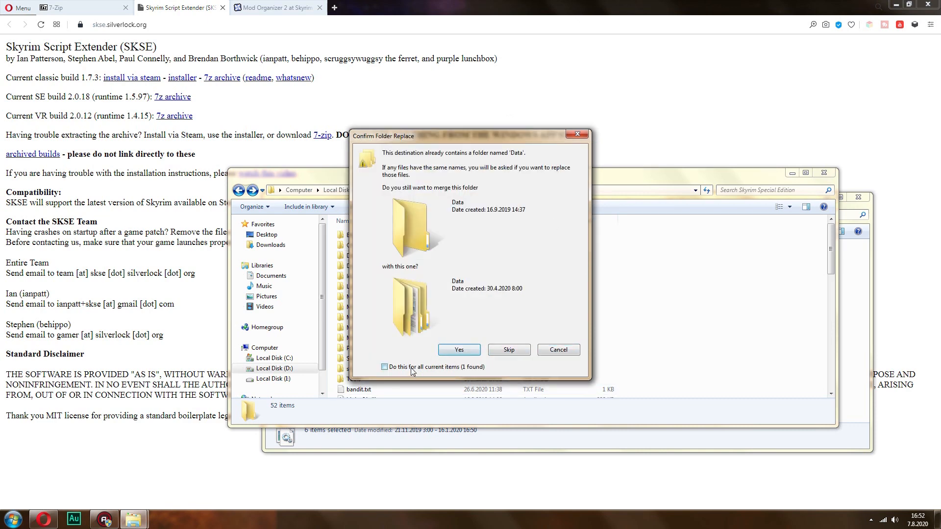
click(456, 349)
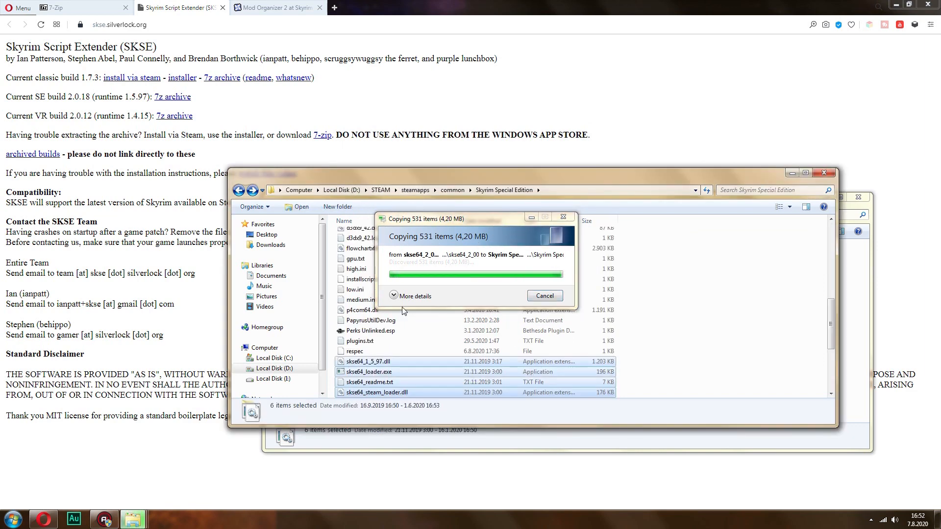
click(725, 282)
drag(832, 326, 839, 237)
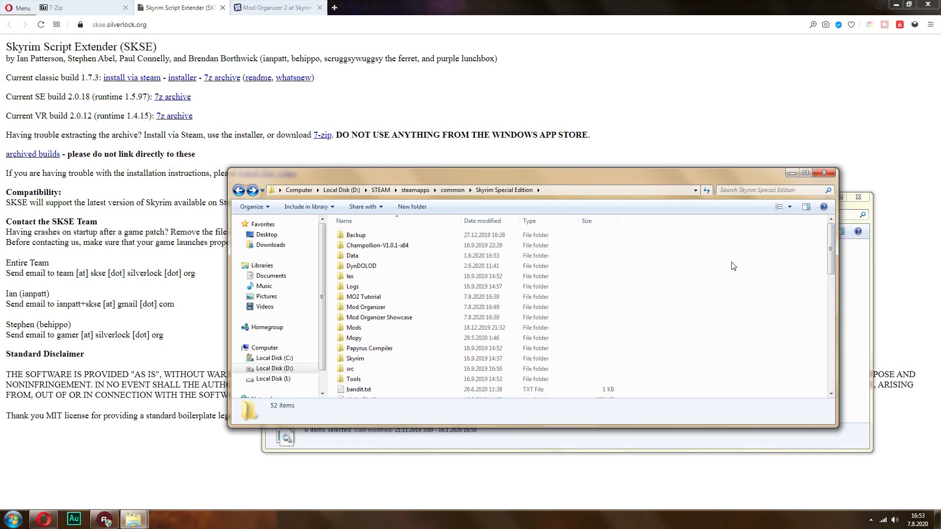
click(792, 173)
Check the Mod Organizer 2 page on Nexus Mods and the skyrimspecialedition part of its web address
click(277, 7)
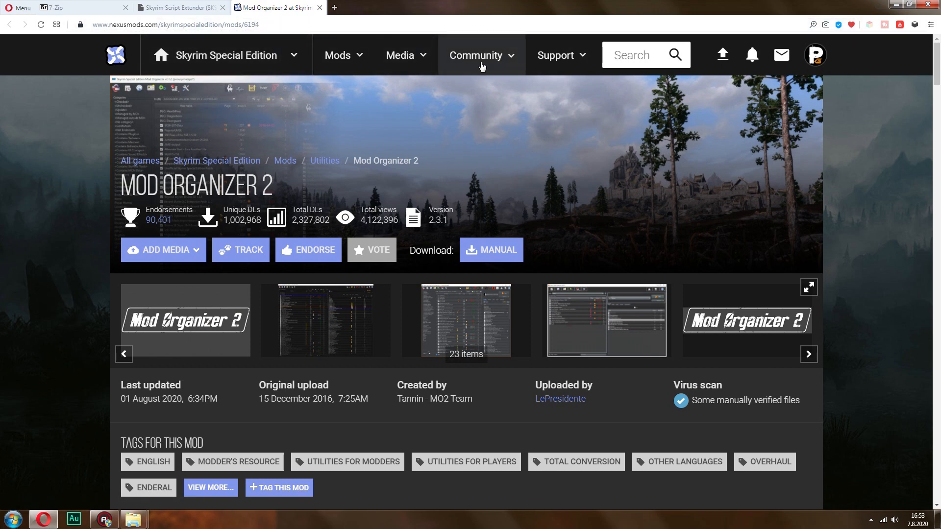
click(182, 28)
click(183, 27)
click(184, 26)
click(189, 25)
double_click(188, 26)
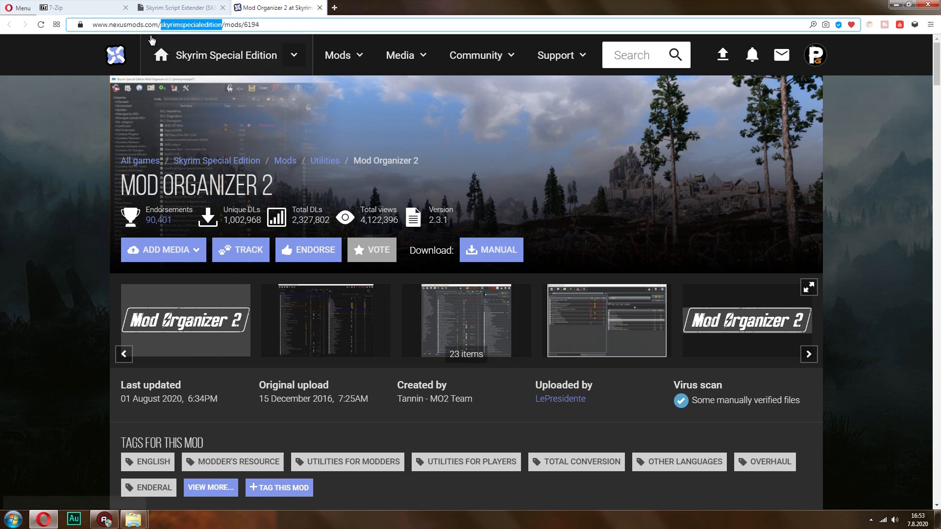
click(235, 25)
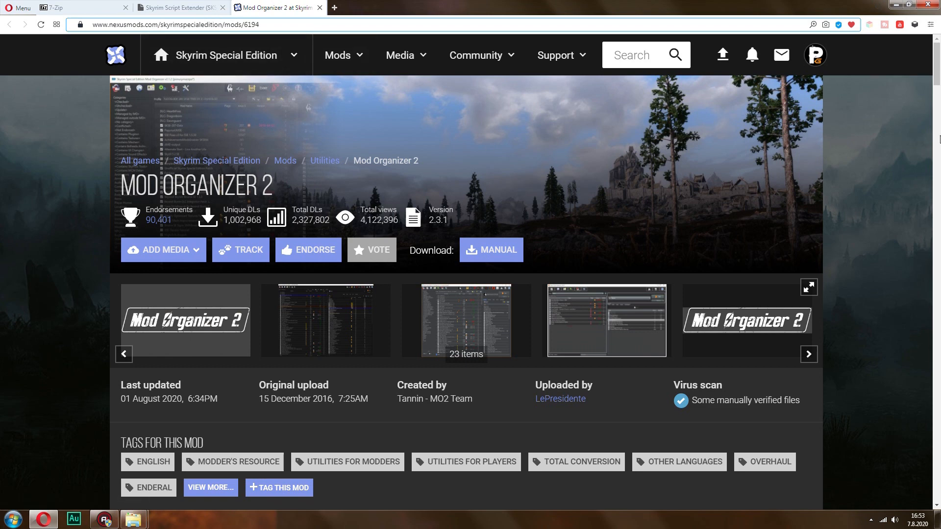
Examine the main files offered for Mod Organizer 2, comparing the Archive and Installer versions
scroll(935, 78, down, 5)
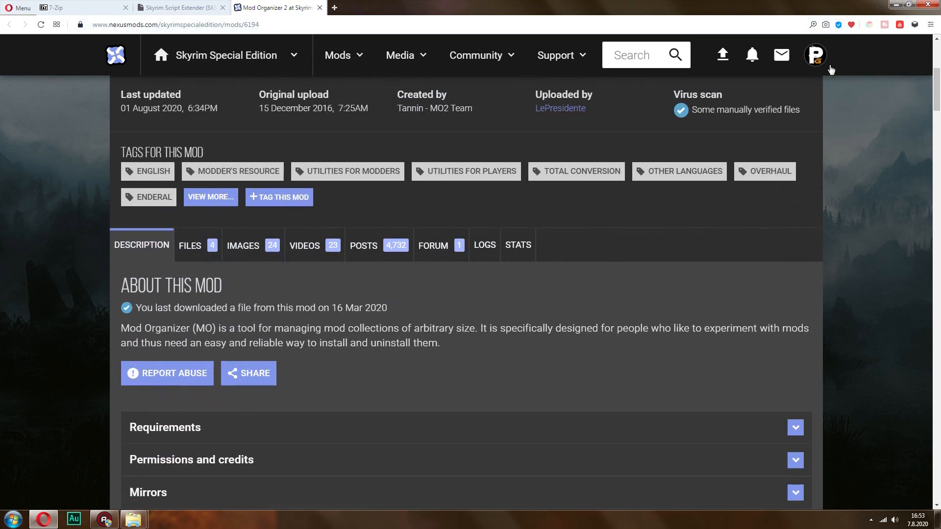
click(205, 244)
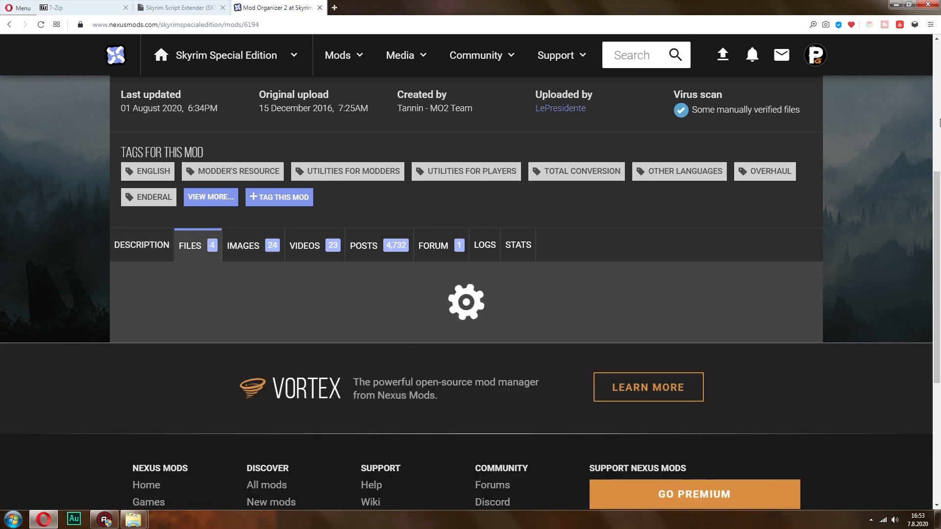
scroll(645, 154, down, 7)
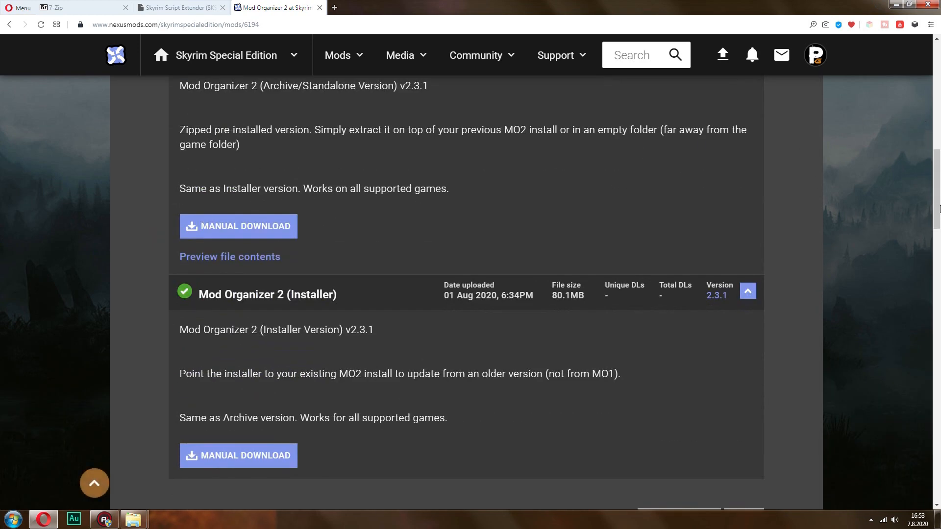
scroll(583, 354, up, 2)
mouse_move(936, 179)
mouse_down()
mouse_move(937, 191)
mouse_move(936, 181)
mouse_up()
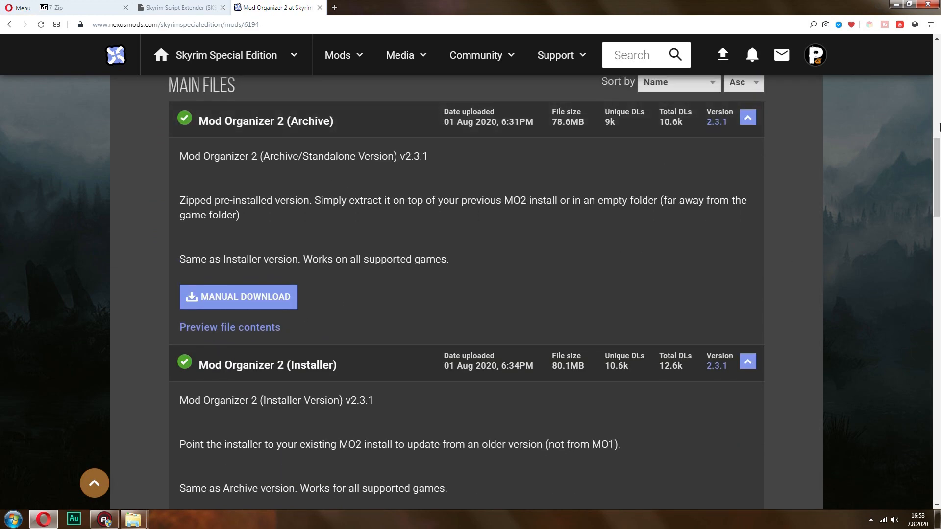
scroll(330, 205, down, 4)
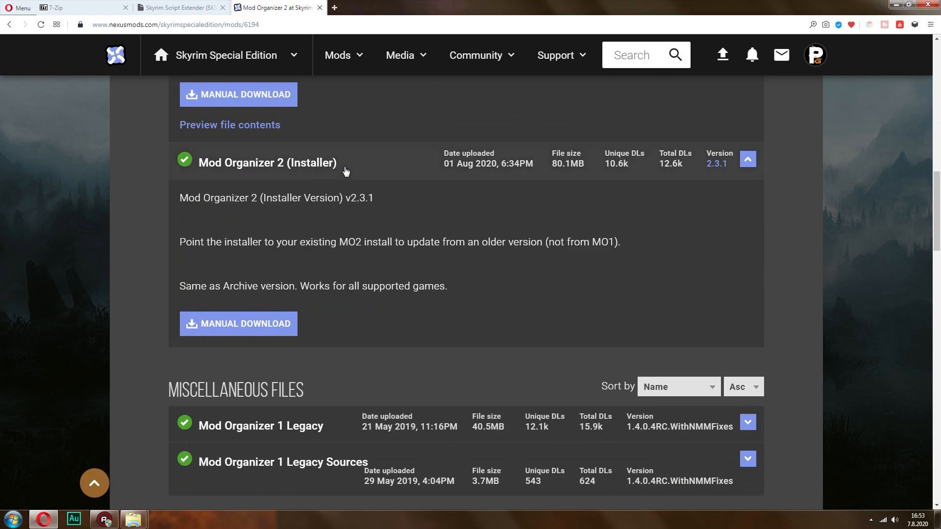
Launch the Mod Organizer 2 installer from the Mod Organizer 2 folder inside Tools
mouse_move(139, 526)
click(82, 476)
click(273, 215)
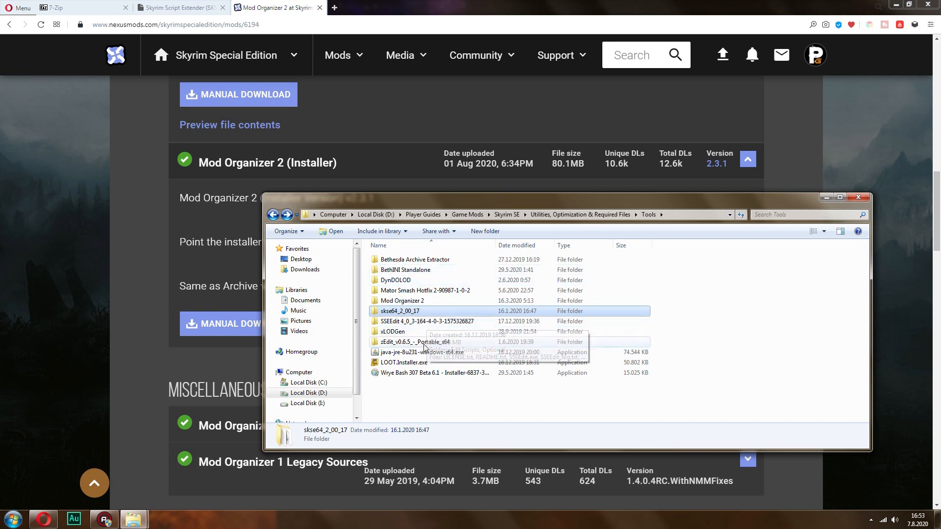
double_click(412, 300)
double_click(433, 261)
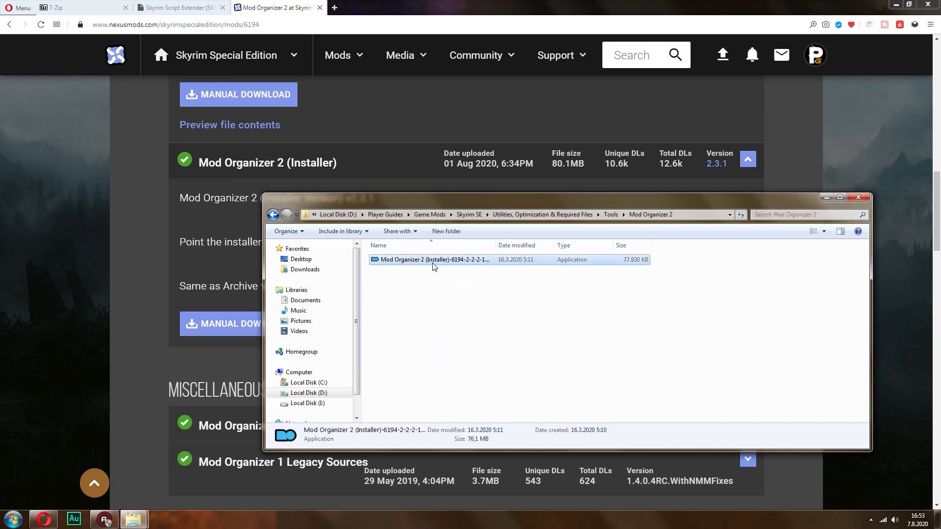
click(491, 268)
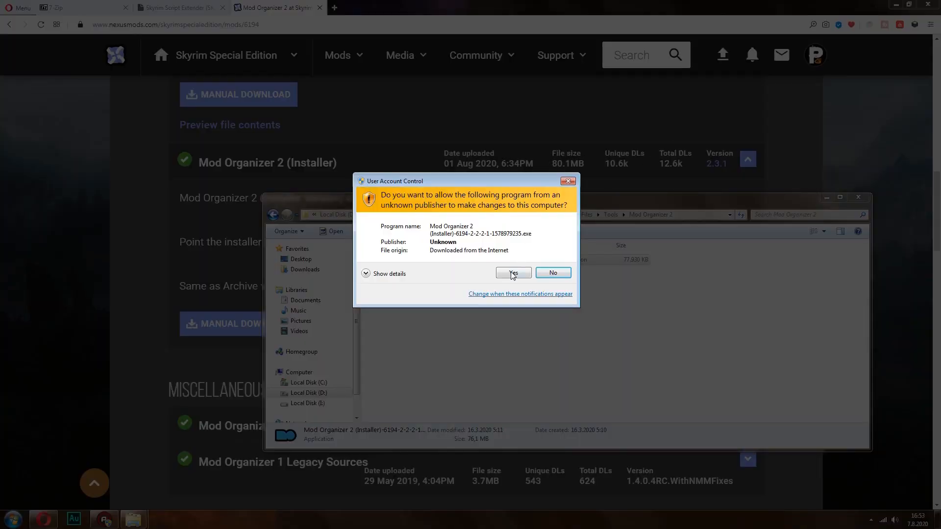
click(513, 275)
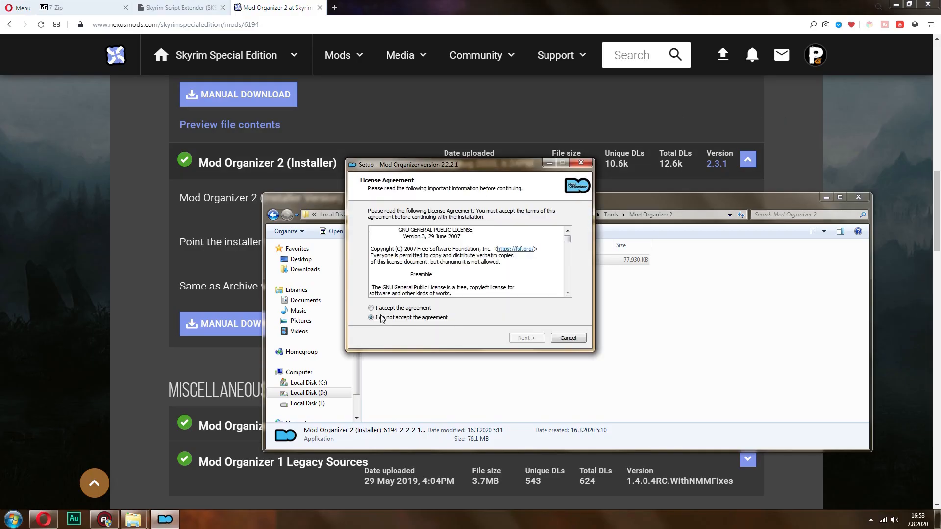
Accept the license agreement and start browsing for the Mod Organizer installation folder
click(393, 309)
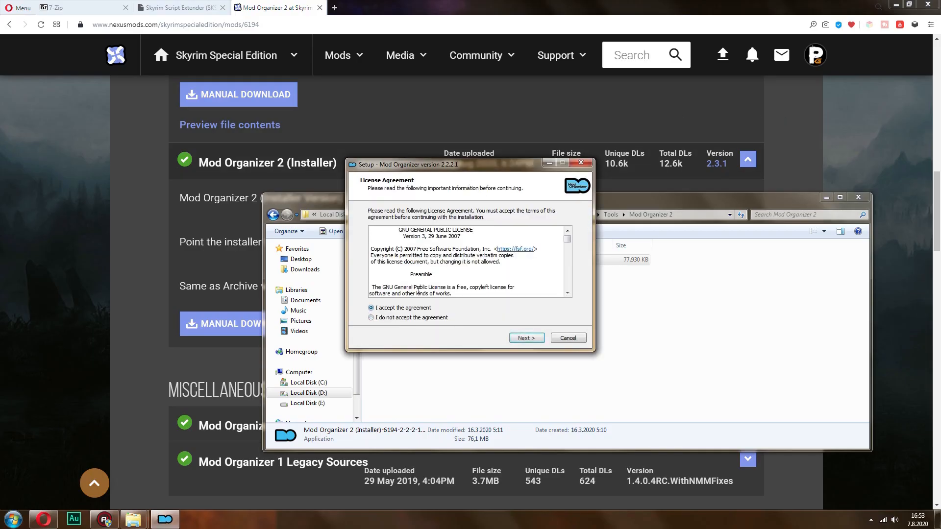
click(529, 343)
click(548, 247)
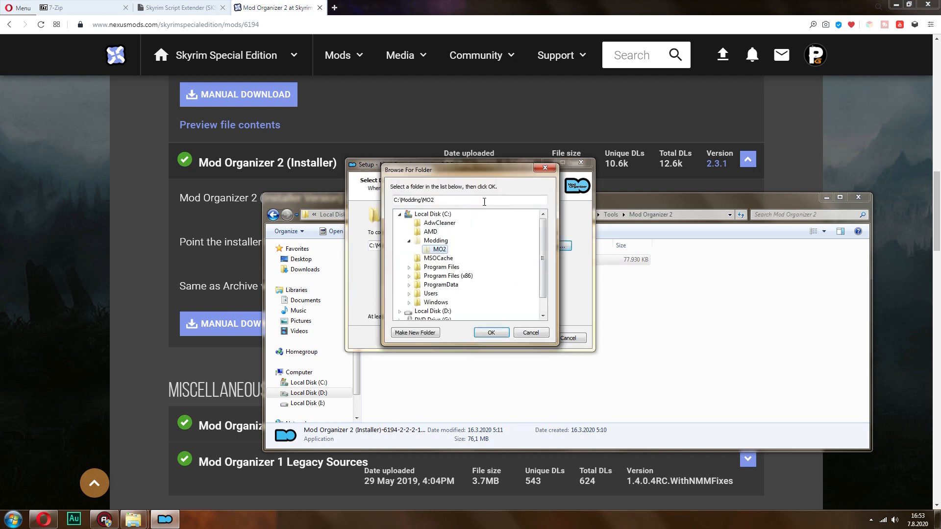
click(400, 223)
Check where the MO2 Tutorial folder sits inside the Skyrim Special Edition game folder
mouse_move(133, 519)
click(186, 493)
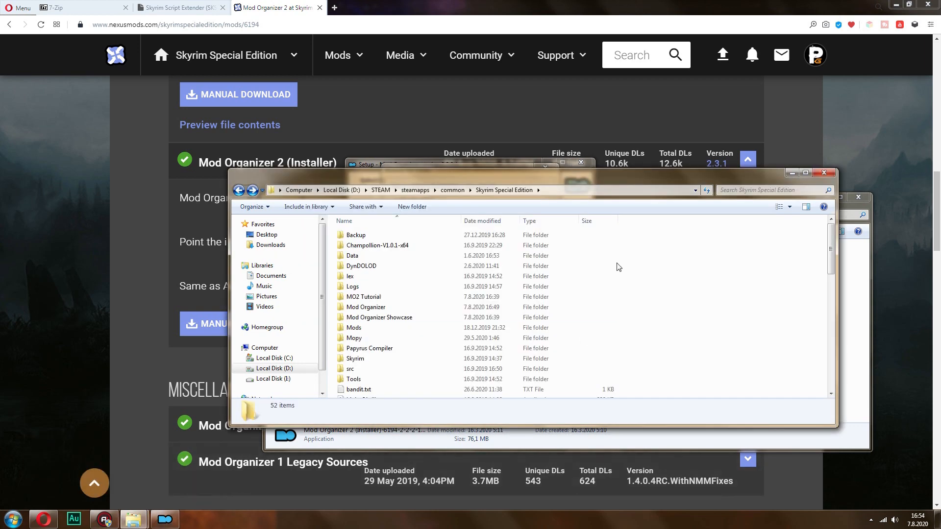
click(387, 307)
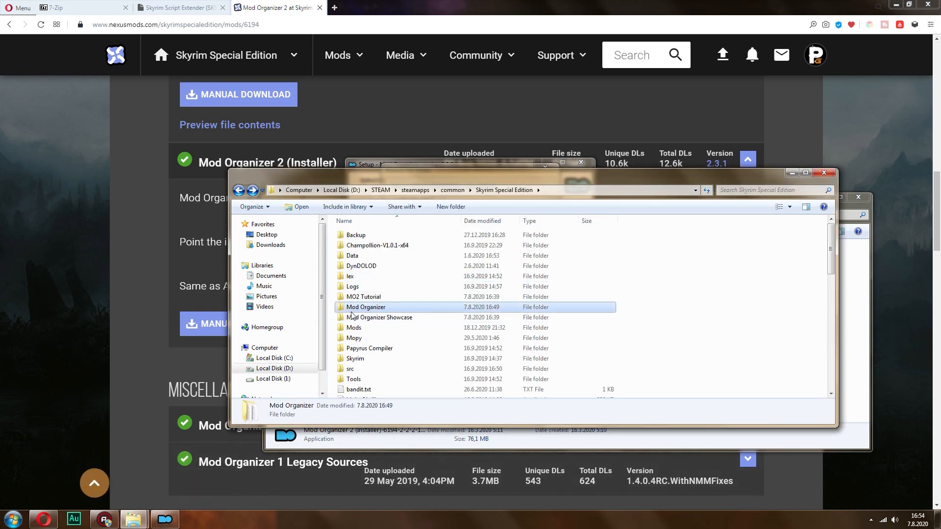
click(383, 297)
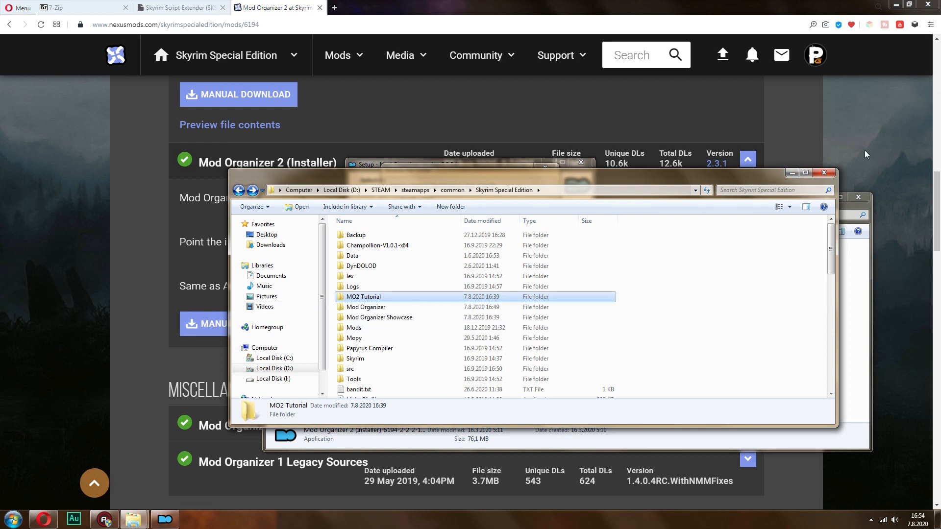
Set the Mod Organizer installation folder to D:\STEAM\steamapps\common\Skyrim Special Edition\MO2 Tutorial and continue to the component selection
click(792, 172)
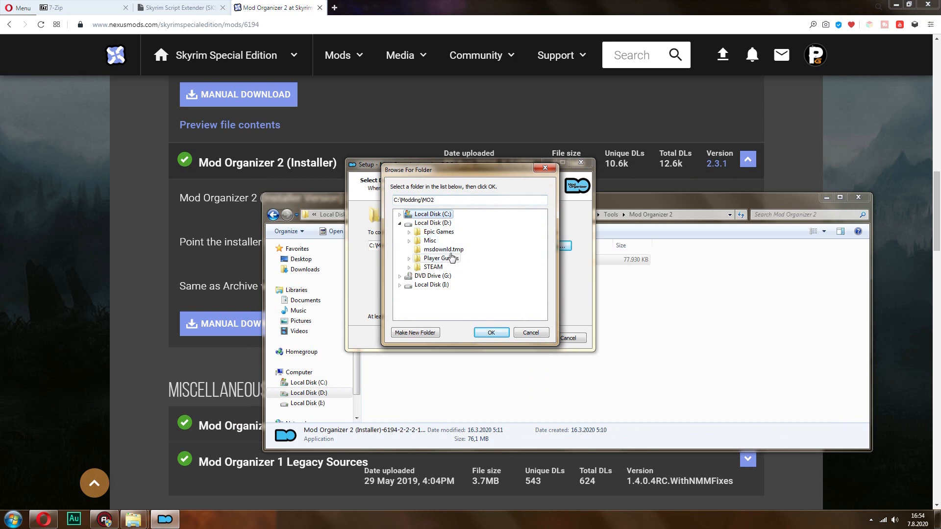
double_click(434, 267)
drag(546, 248, 542, 284)
click(447, 293)
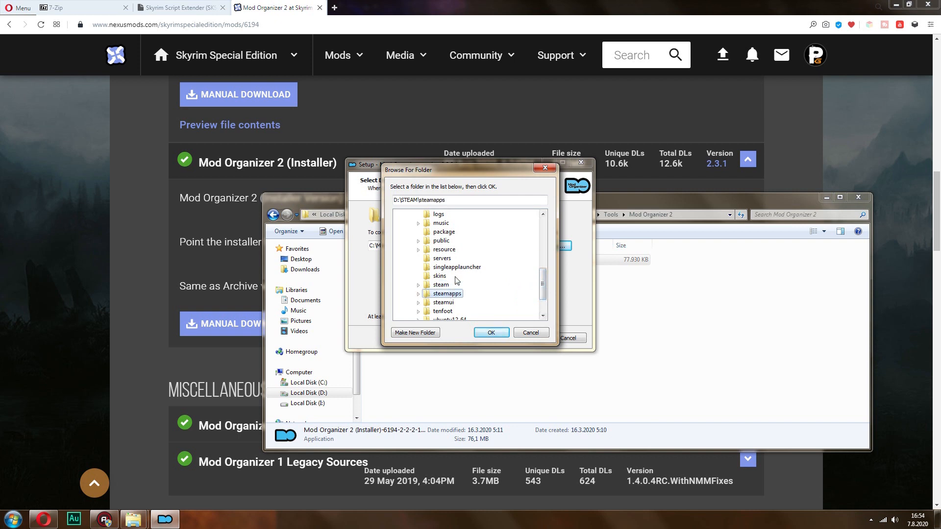
double_click(455, 294)
double_click(454, 268)
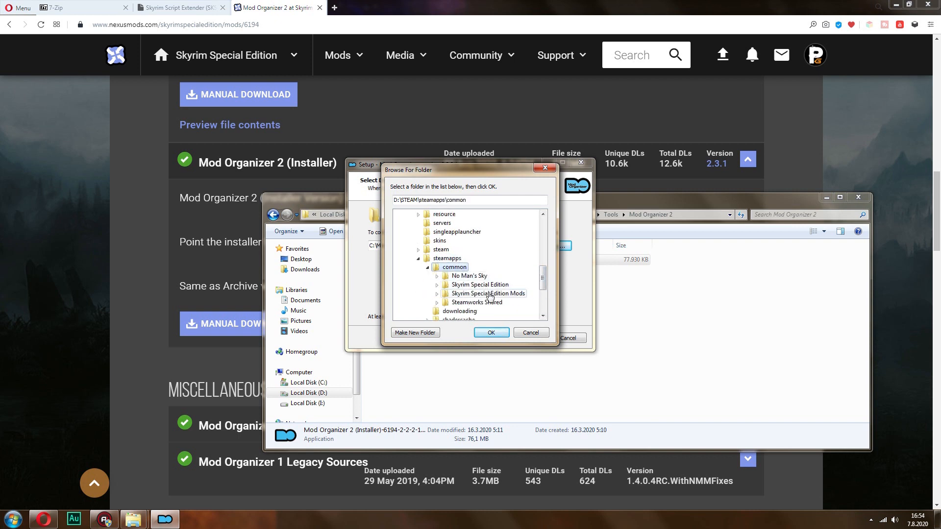
double_click(485, 293)
click(478, 276)
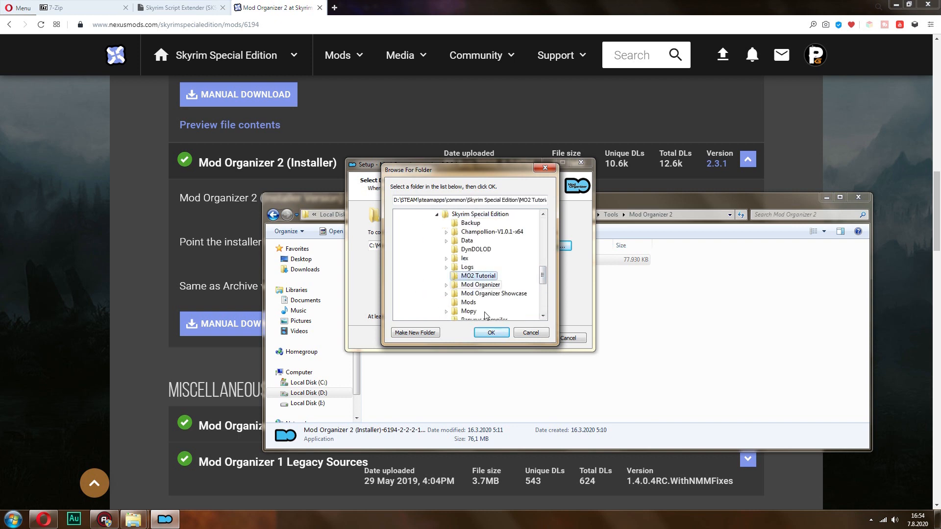
click(491, 333)
click(525, 339)
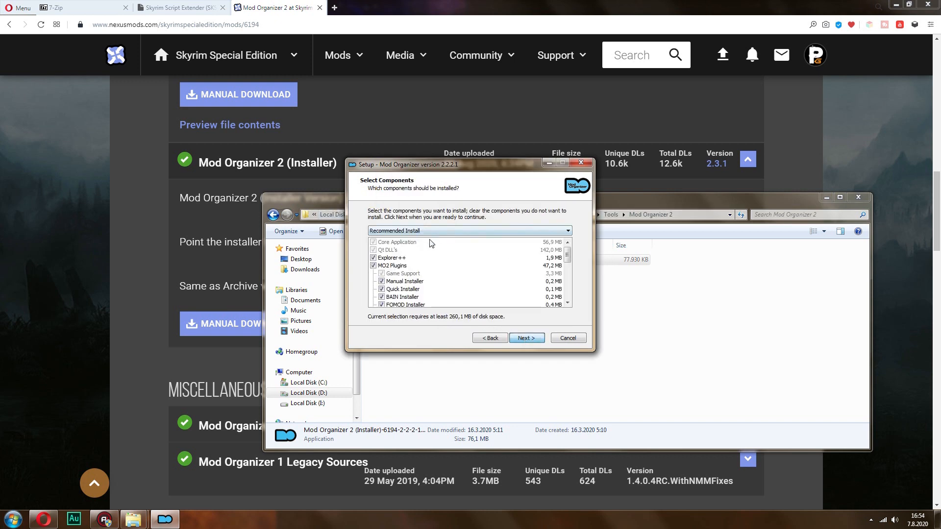
Add the Handle Nexus Links component to the recommended installation and continue the setup
drag(568, 253, 571, 297)
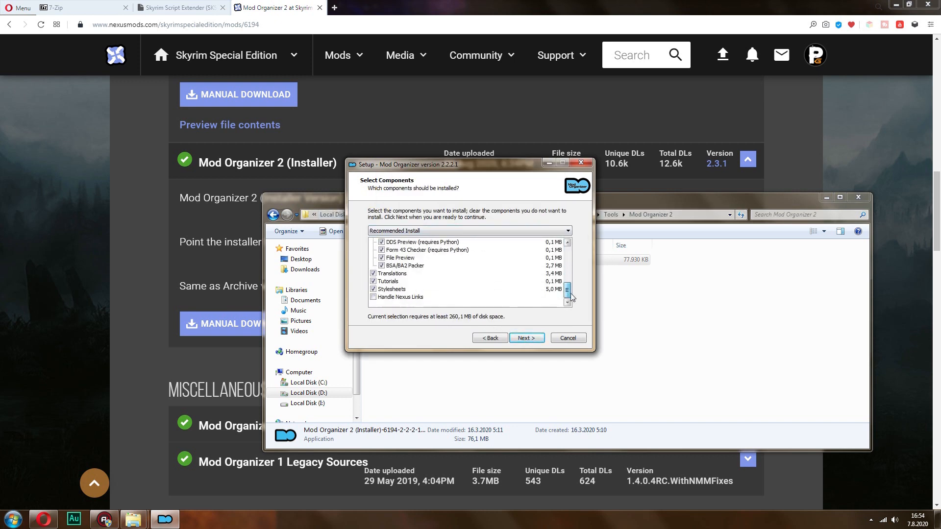
click(373, 297)
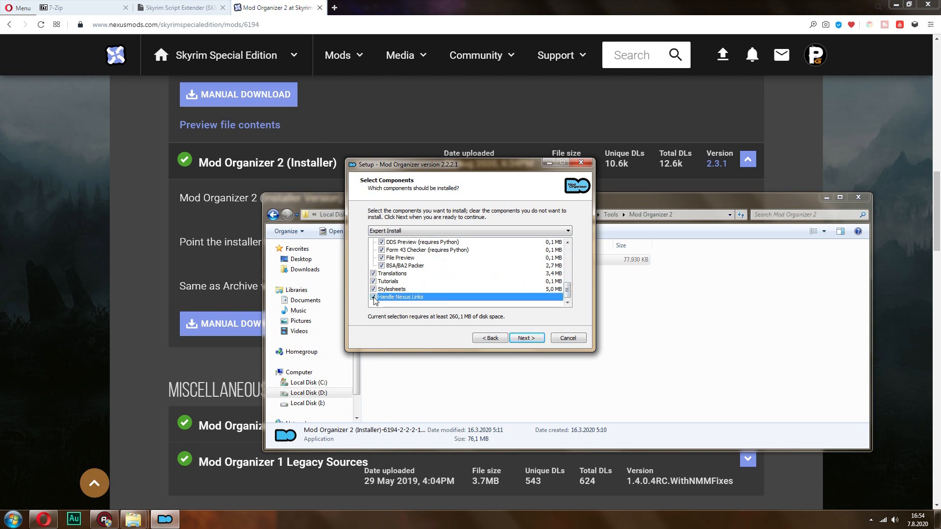
click(526, 338)
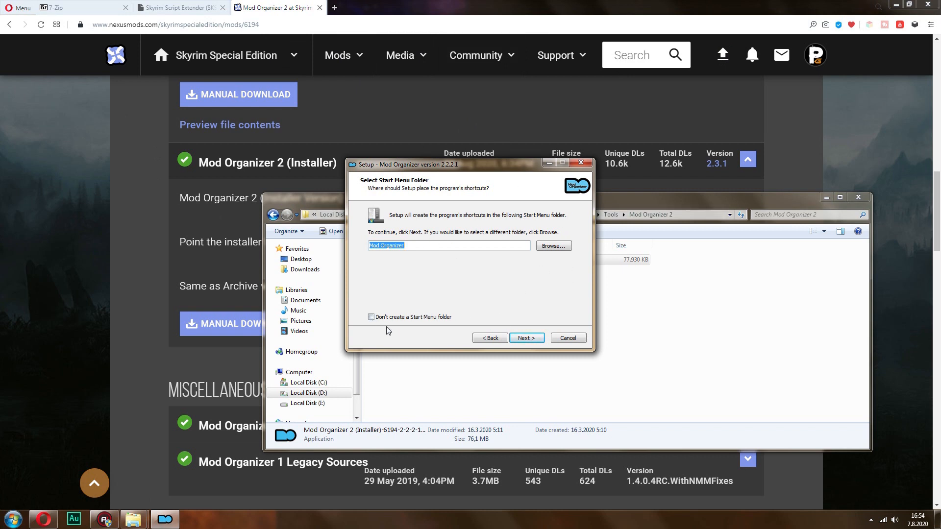
Keep the Mod Organizer Start Menu folder and the desktop shortcut option, and start the installation
click(533, 339)
click(527, 338)
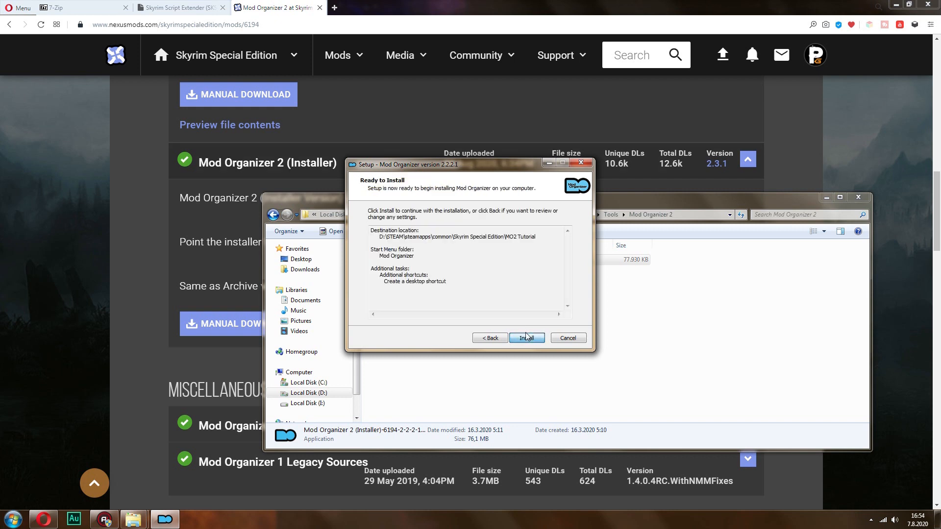
click(529, 338)
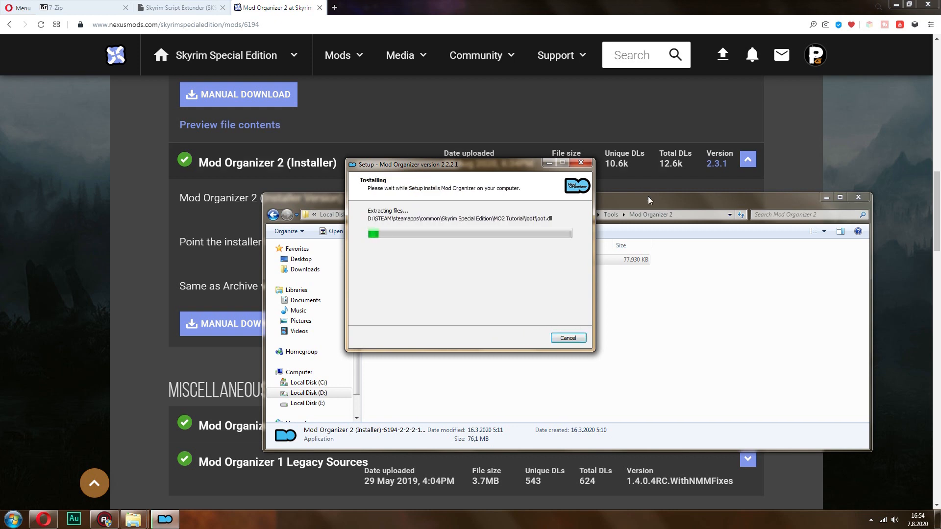
Minimise the file explorer and browser windows while Mod Organizer installs
click(698, 209)
key(BackSpace)
click(826, 197)
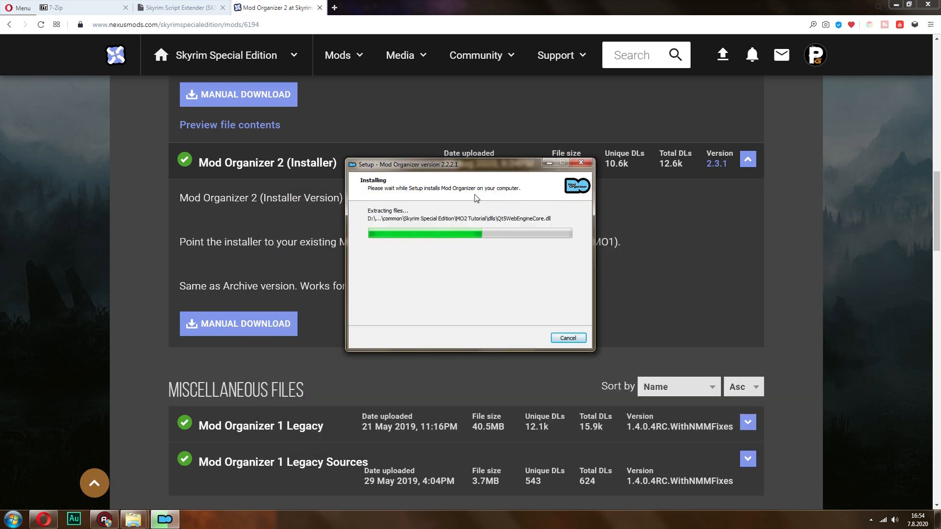
click(896, 5)
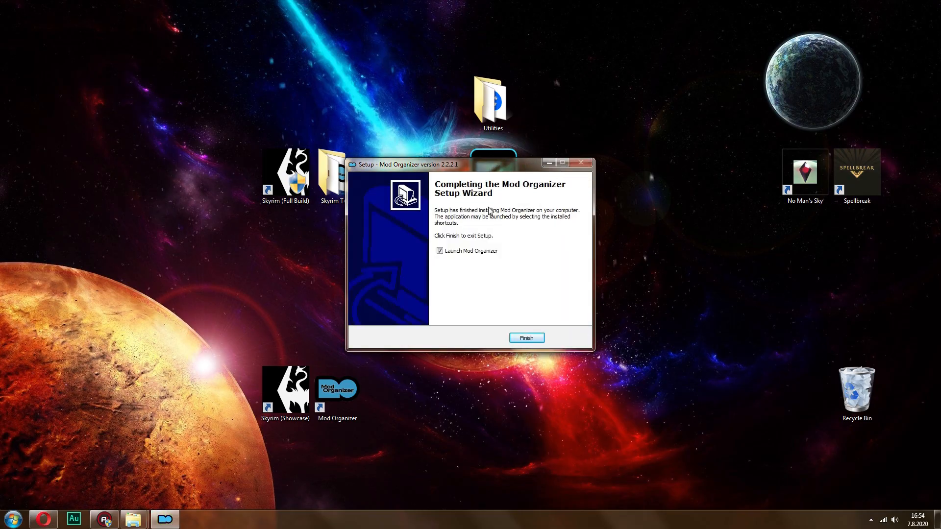
Finish the setup with Launch Mod Organizer enabled and choose the Portable instance
key(Return)
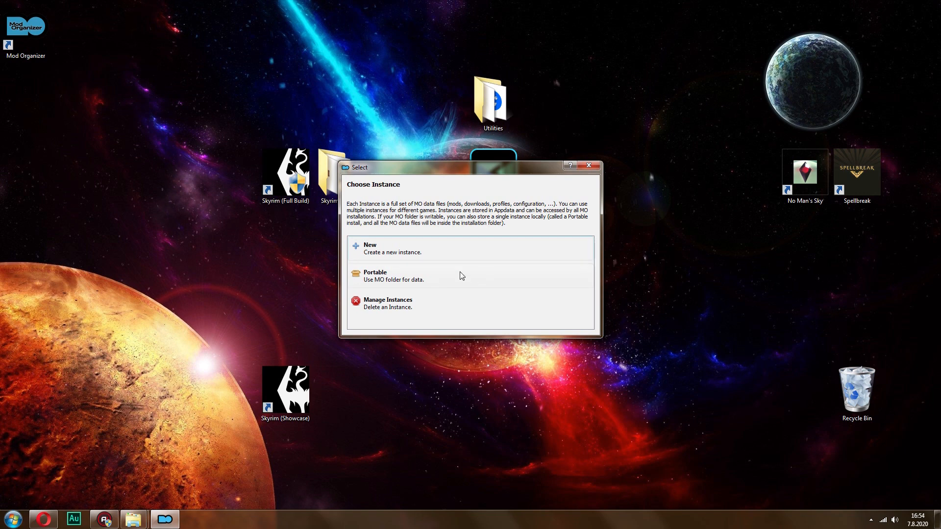
click(406, 280)
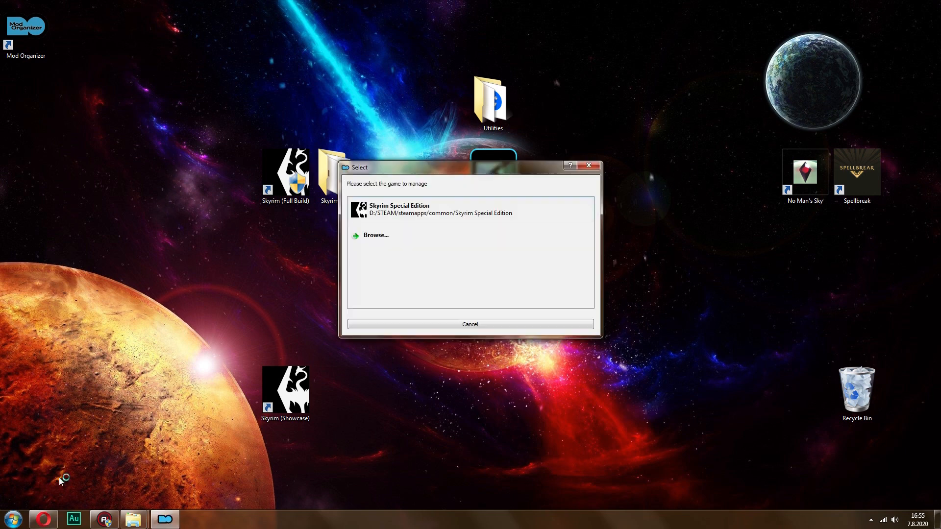
Check the contents of the MO2 Tutorial folder in the file explorer, and return to the game selection
mouse_move(132, 524)
click(196, 475)
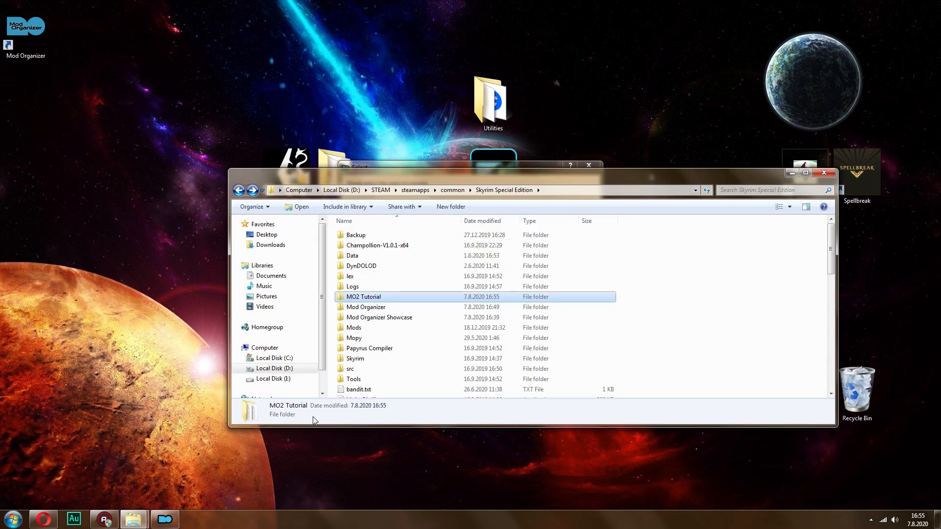
double_click(369, 301)
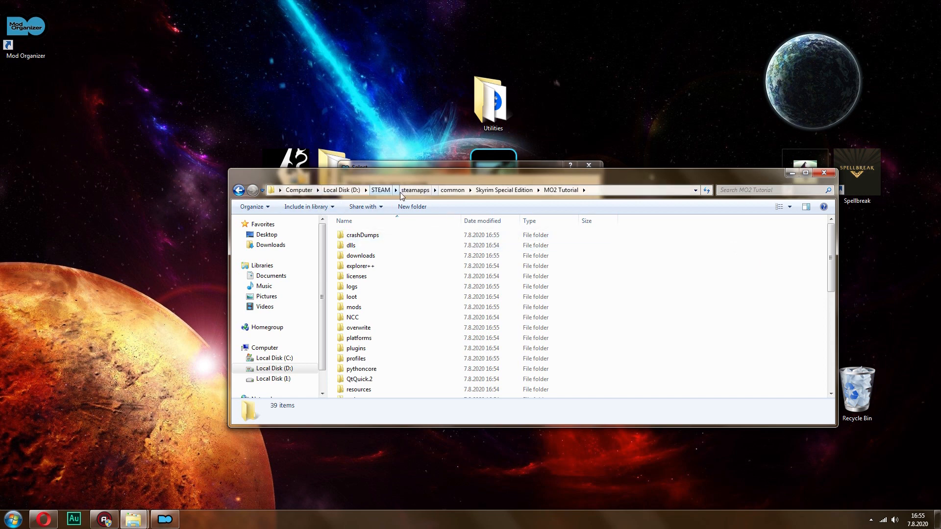
click(792, 173)
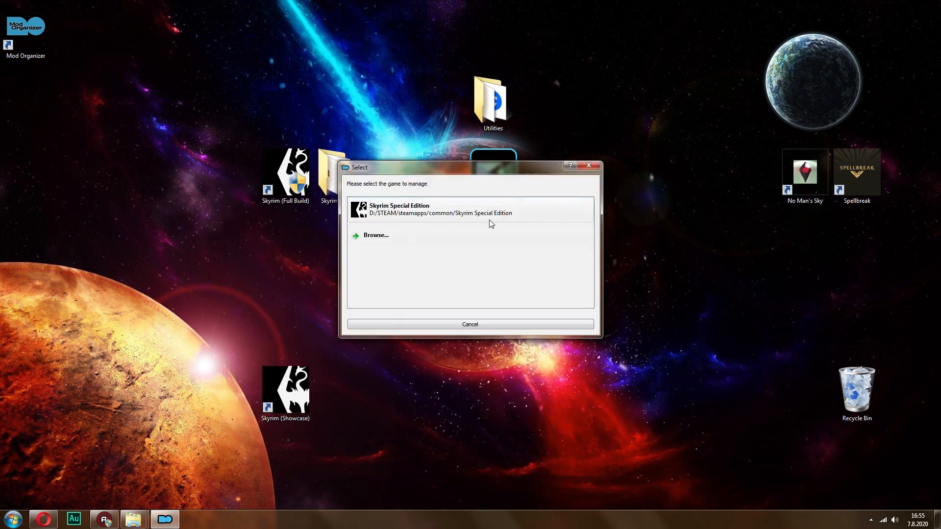
Select Skyrim Special Edition as the game to manage and decline the first-start tutorial, with the main window maximised
click(362, 211)
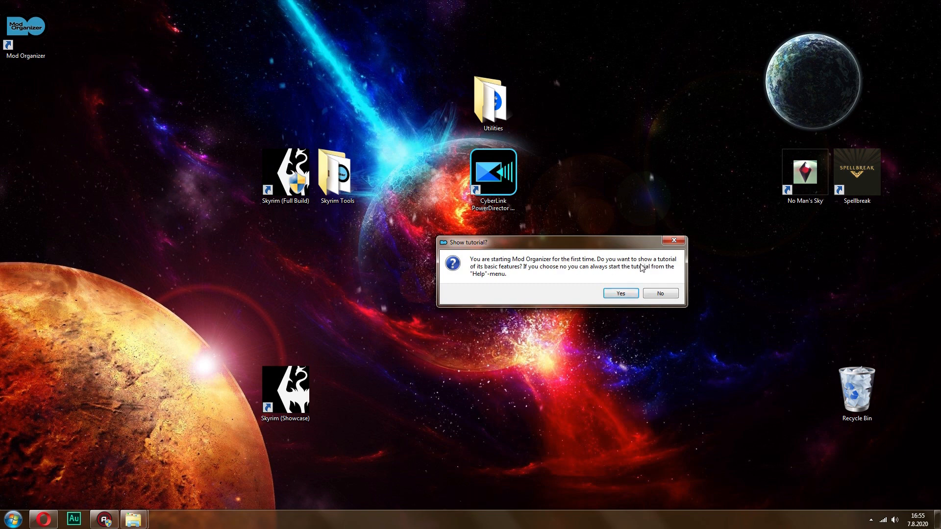
click(660, 293)
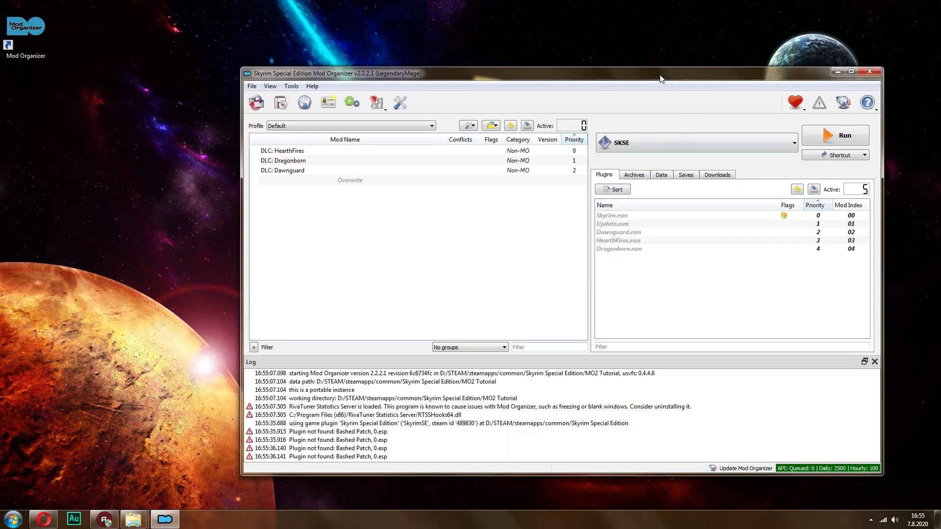
drag(631, 81, 618, 78)
double_click(616, 77)
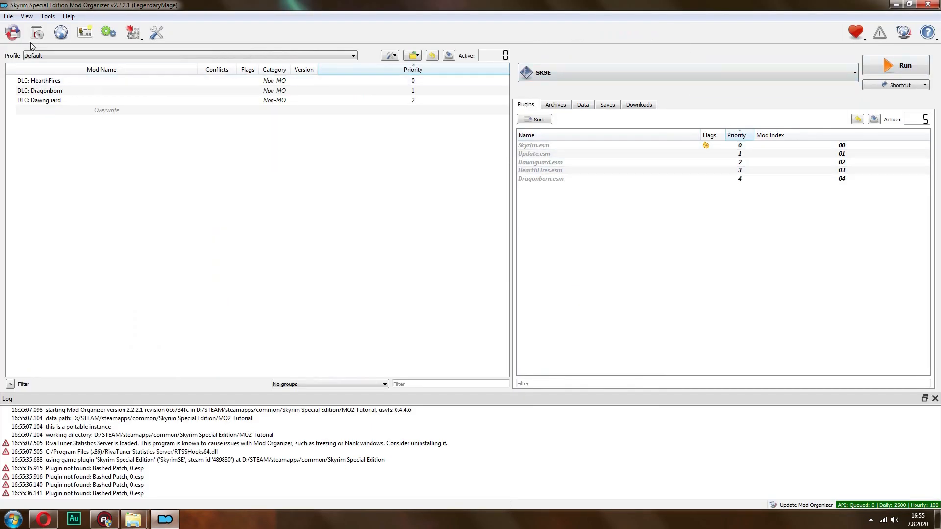
Open the Mod Organizer settings and check the Nexus account connection
click(48, 16)
click(55, 69)
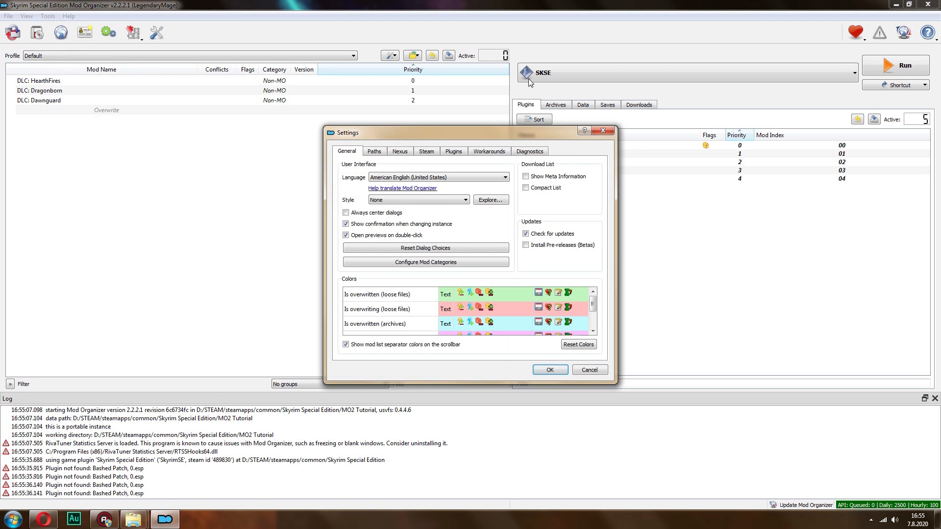
click(401, 151)
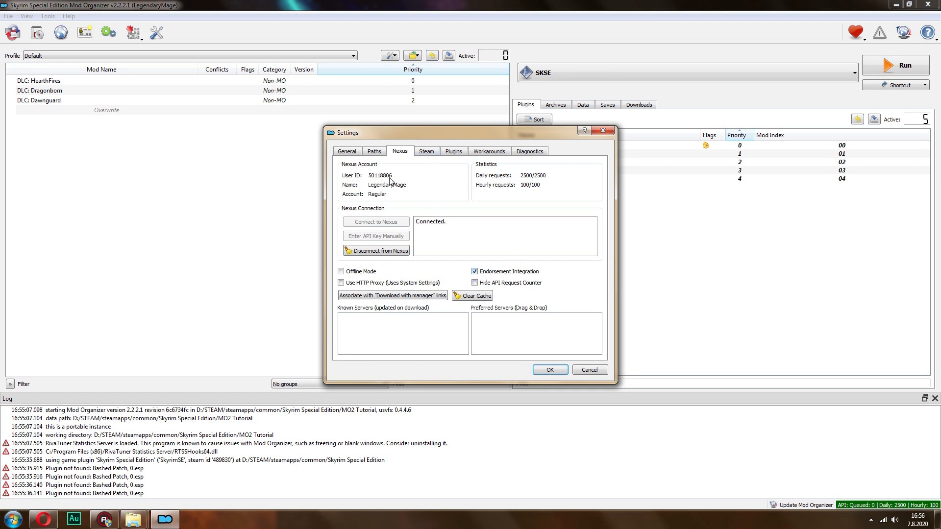
Set the user interface style to Paper Light by 6788 in the general settings and save the settings
click(347, 151)
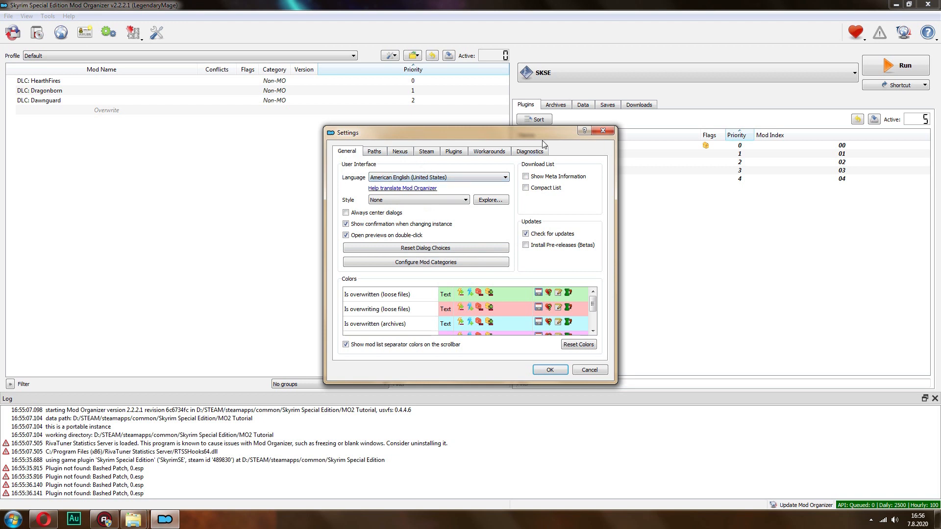
click(380, 202)
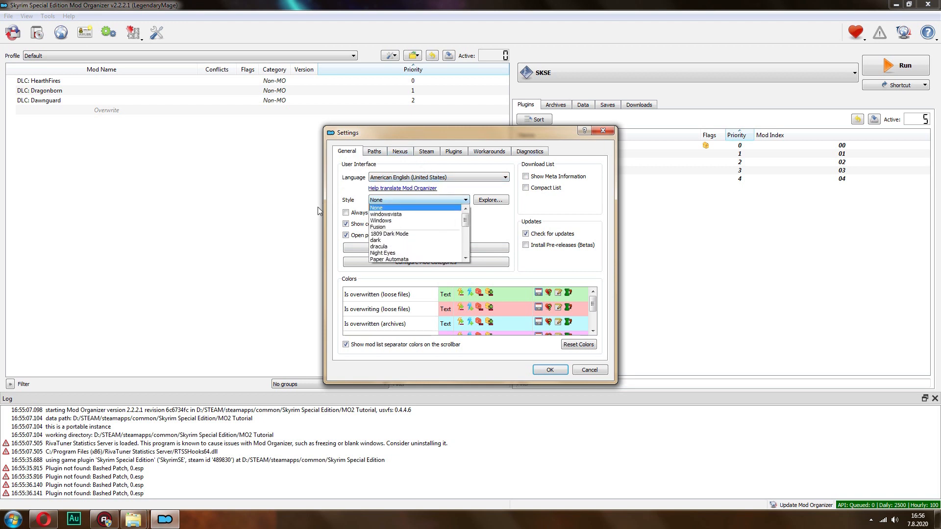
drag(464, 221, 467, 233)
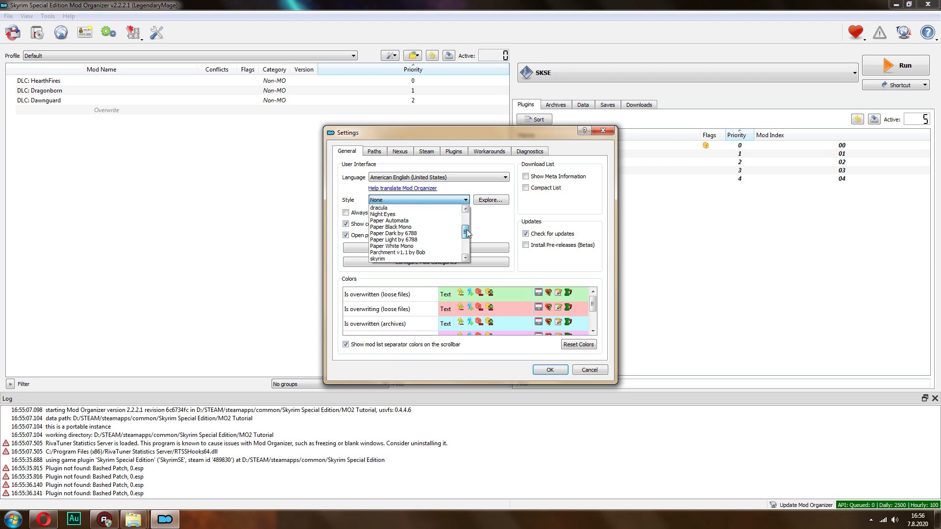
click(424, 240)
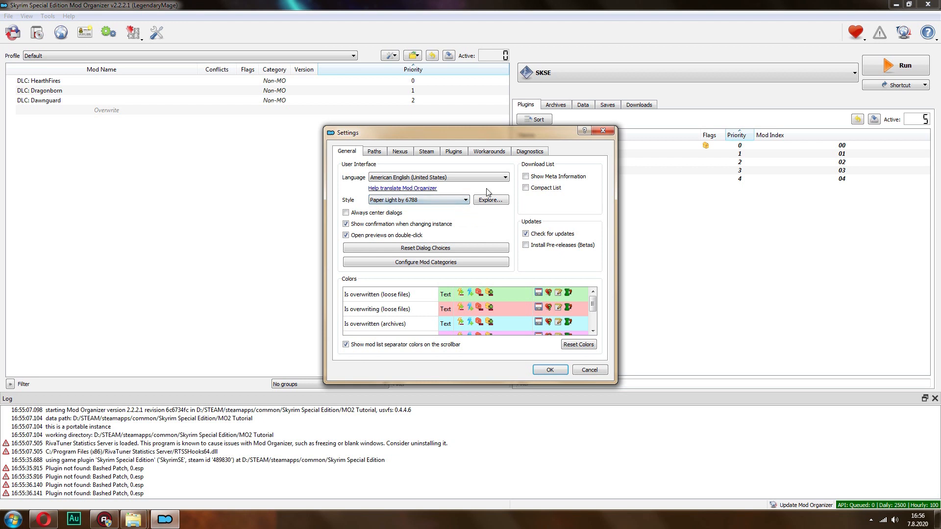
click(550, 371)
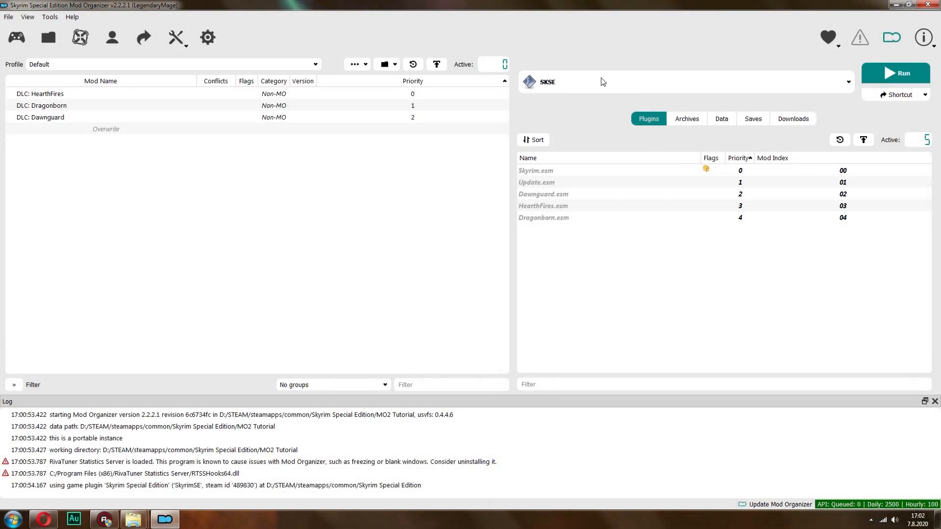
Select SKSE as the program to run and create a desktop shortcut for it
click(774, 84)
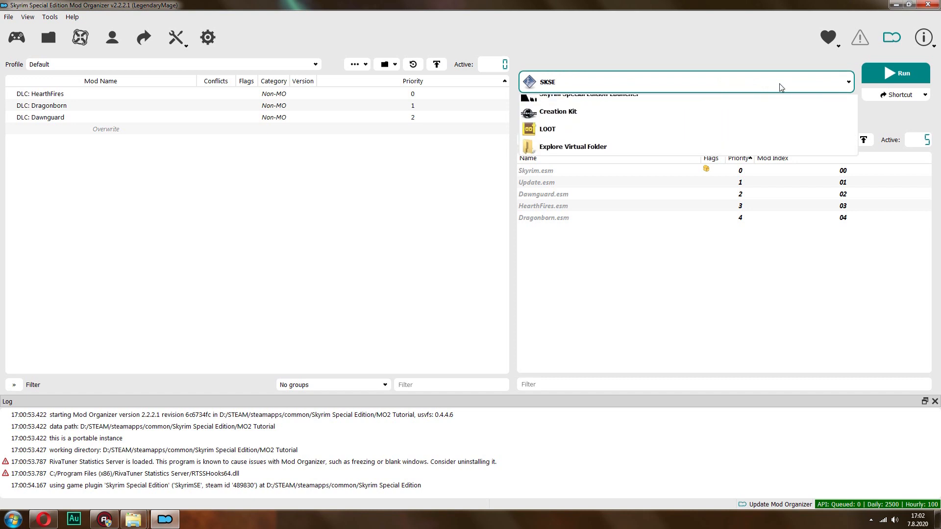
click(714, 86)
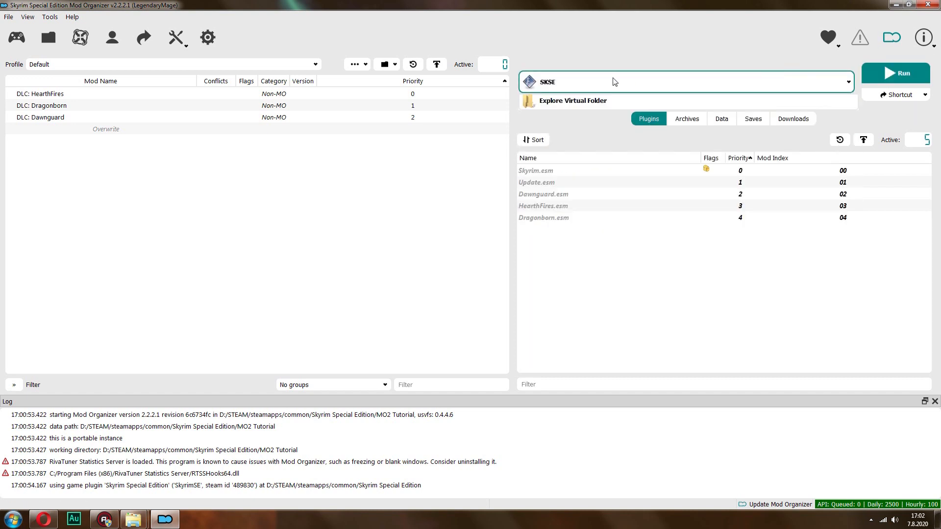
click(657, 81)
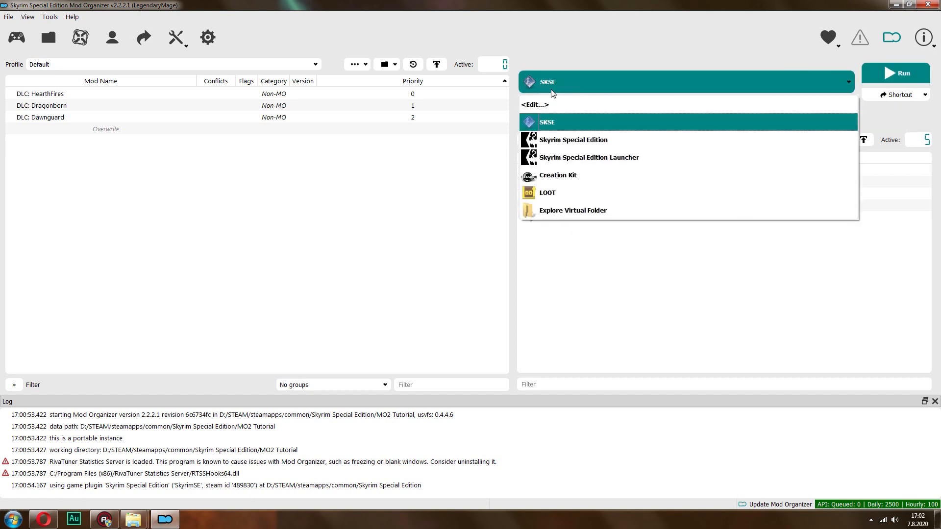
click(557, 129)
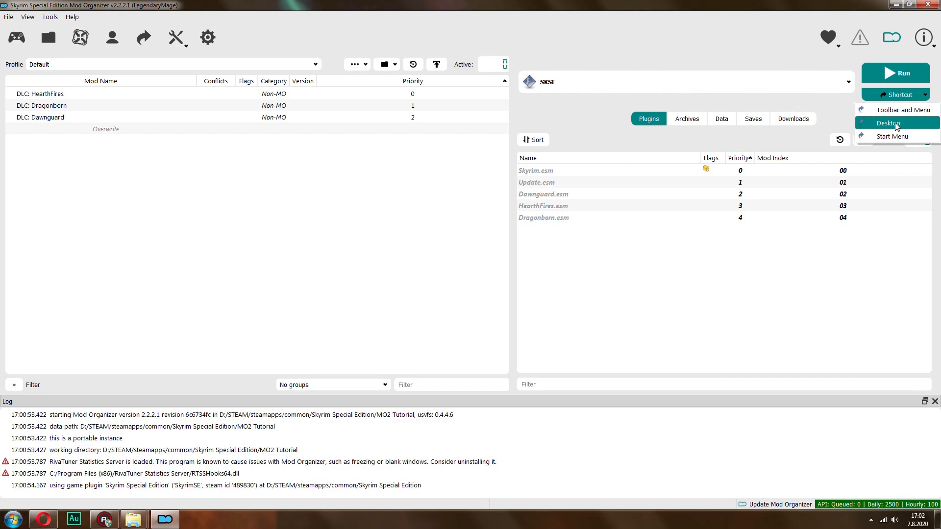
click(896, 126)
Place the SKSE desktop shortcut beside the Mod Organizer shortcut and rename it Skyrim Mods
click(896, 5)
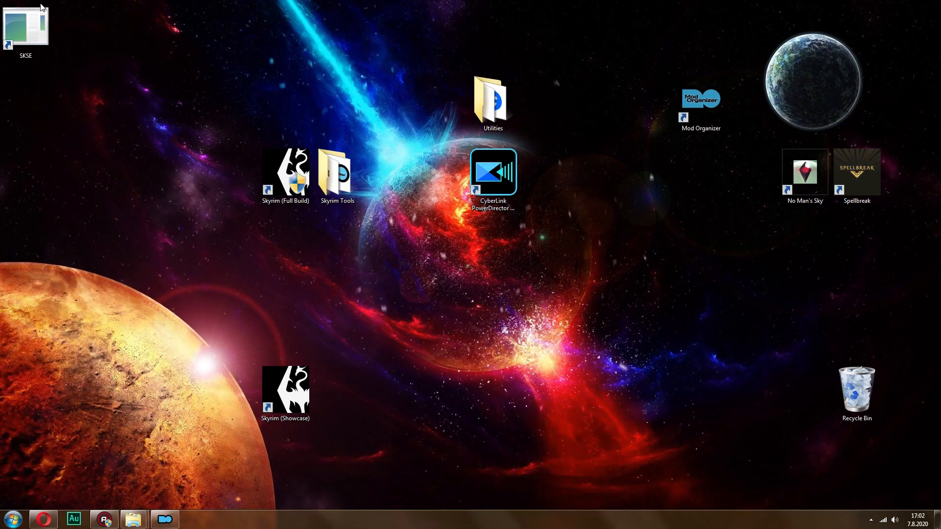
drag(37, 19, 765, 97)
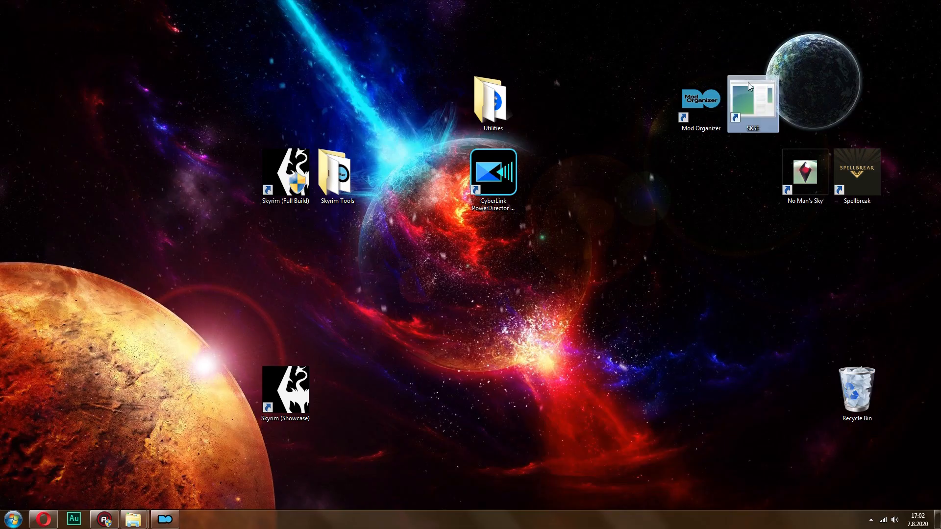
right_click(767, 98)
click(791, 350)
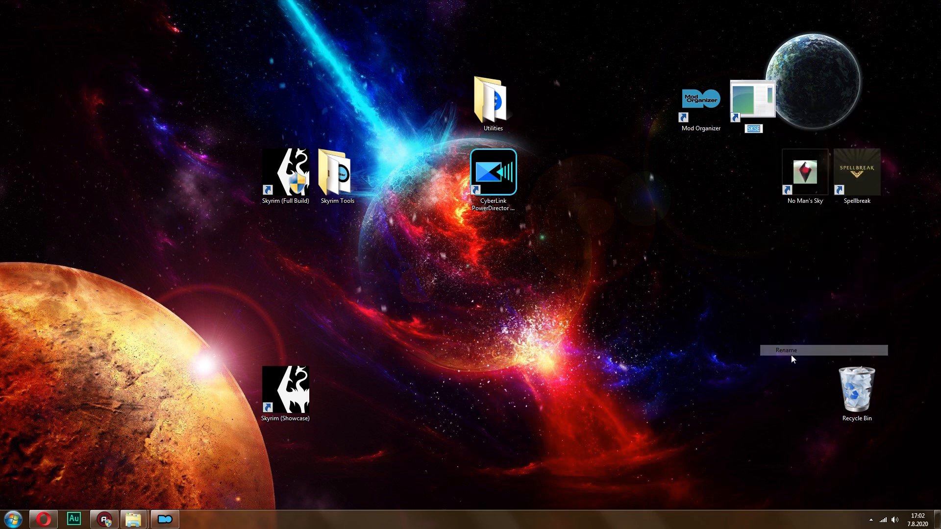
text(Skyrim Mods)
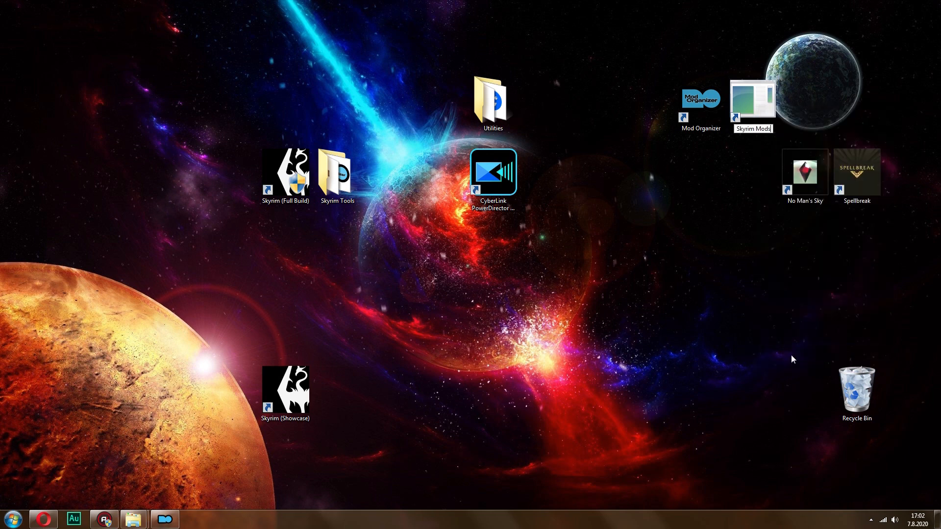
key(Return)
Change the Skyrim Mods shortcut's icon to the Skyrim logo from the game executable in the Skyrim Special Edition folder
right_click(758, 100)
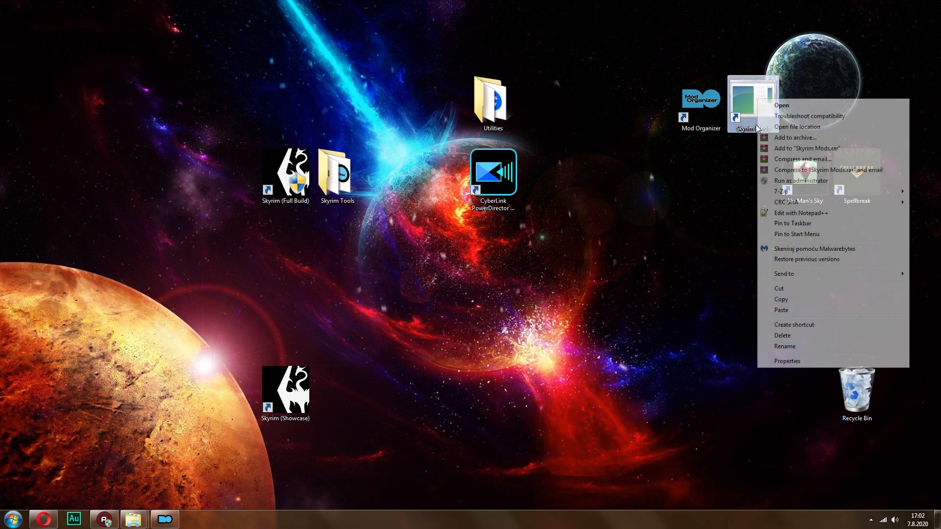
click(788, 361)
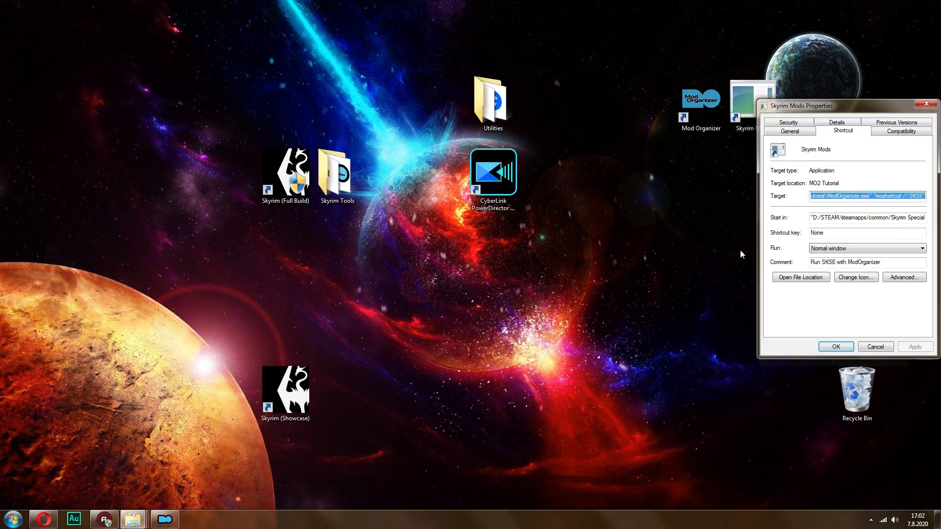
click(852, 277)
click(588, 265)
click(911, 180)
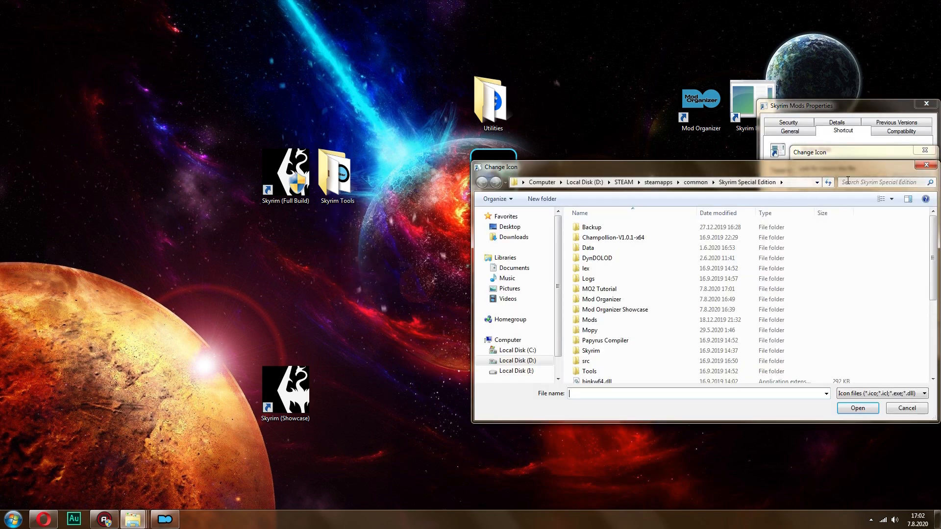
scroll(549, 294, down, 5)
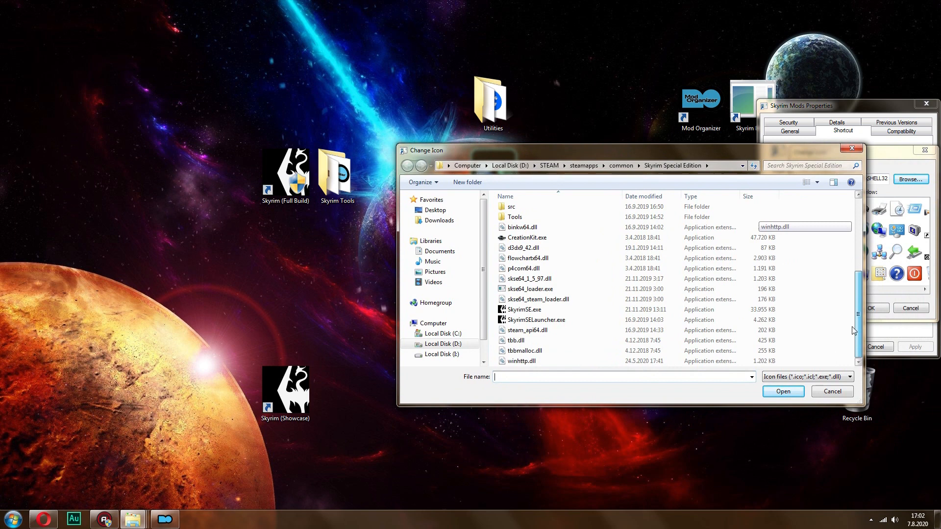
click(548, 314)
double_click(549, 314)
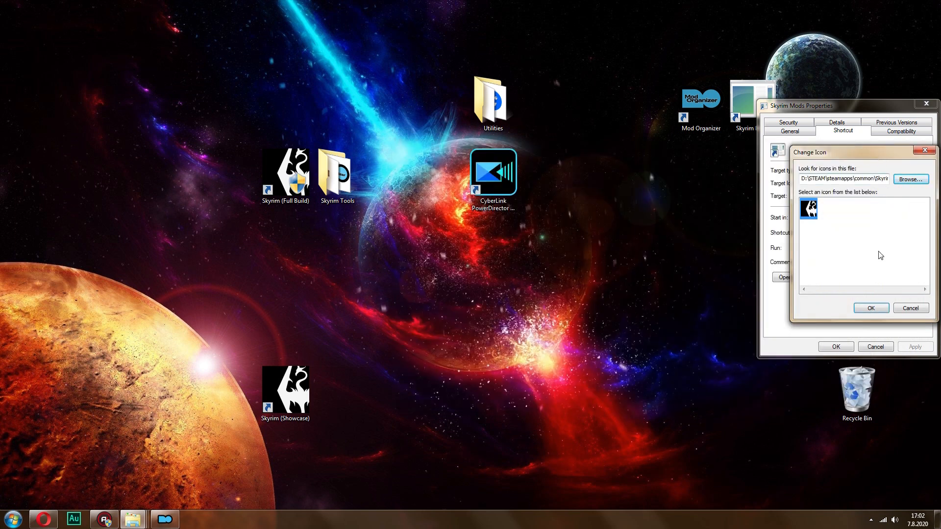
click(871, 308)
click(838, 346)
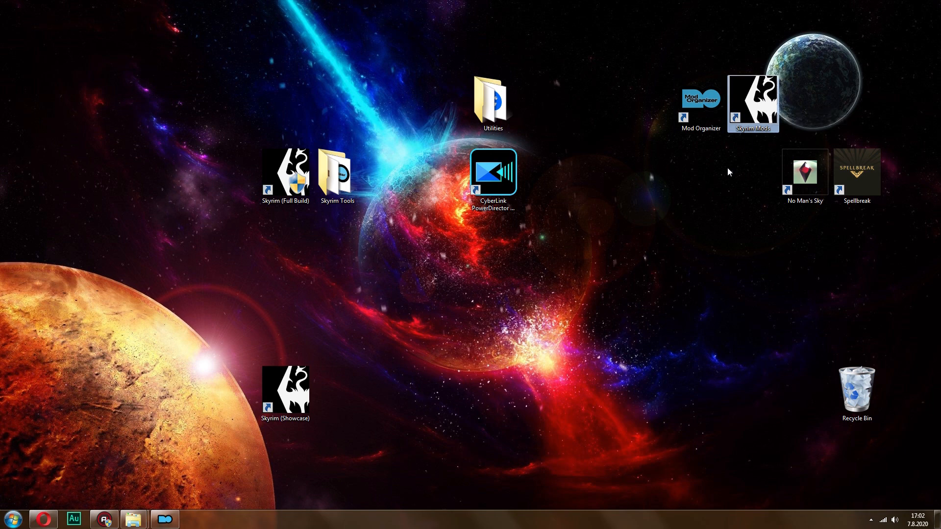
click(871, 519)
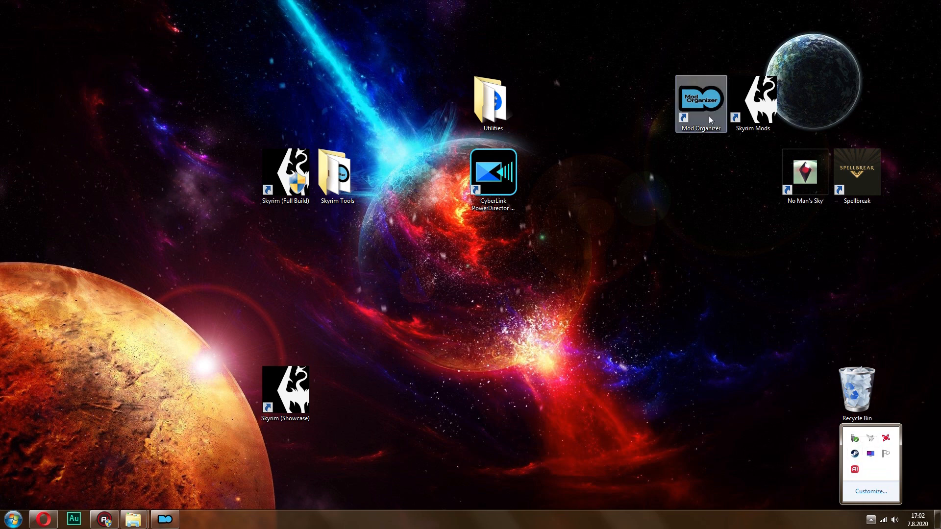
click(721, 158)
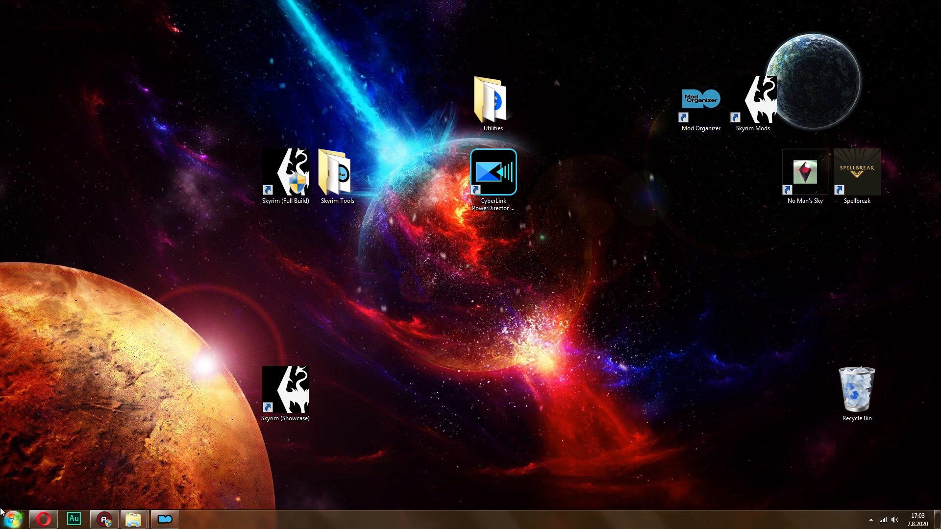
click(170, 521)
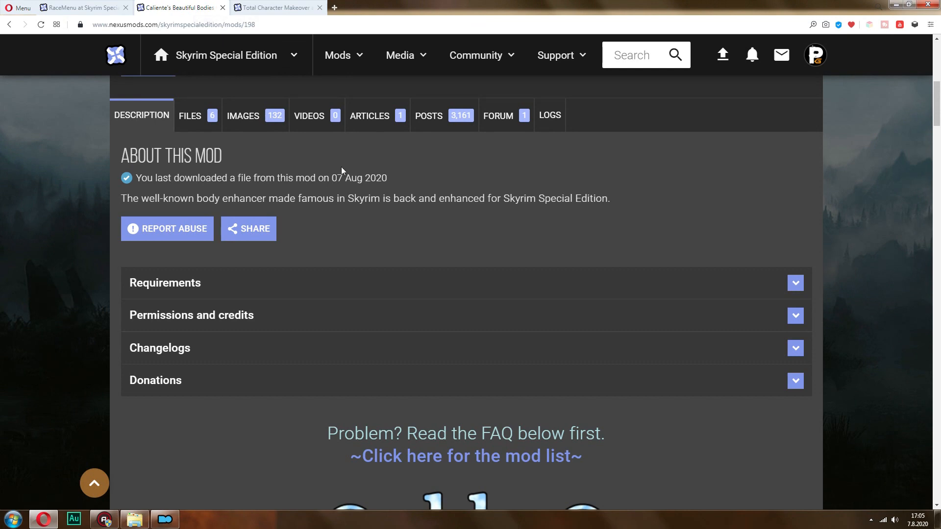
Examine the RaceMenu page on Nexus Mods, including its first preview image and the main file's download options
click(79, 8)
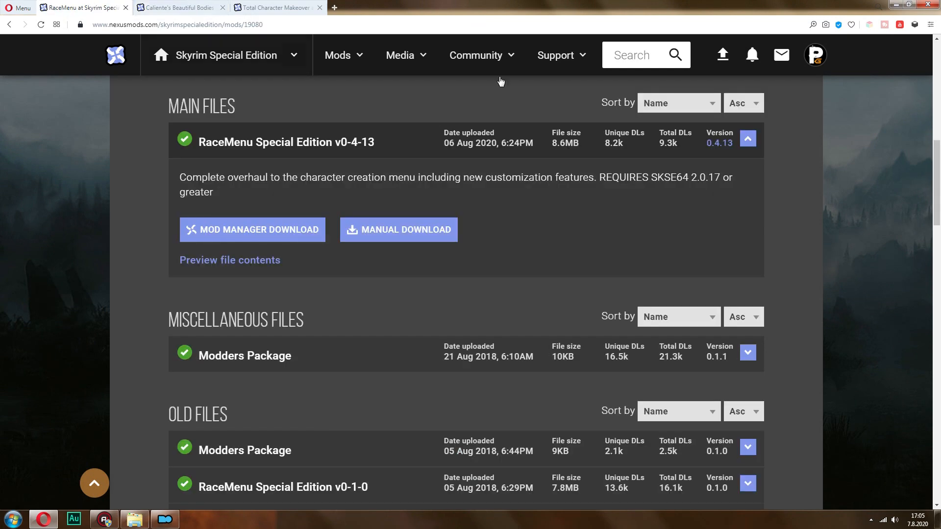
scroll(461, 130, up, 10)
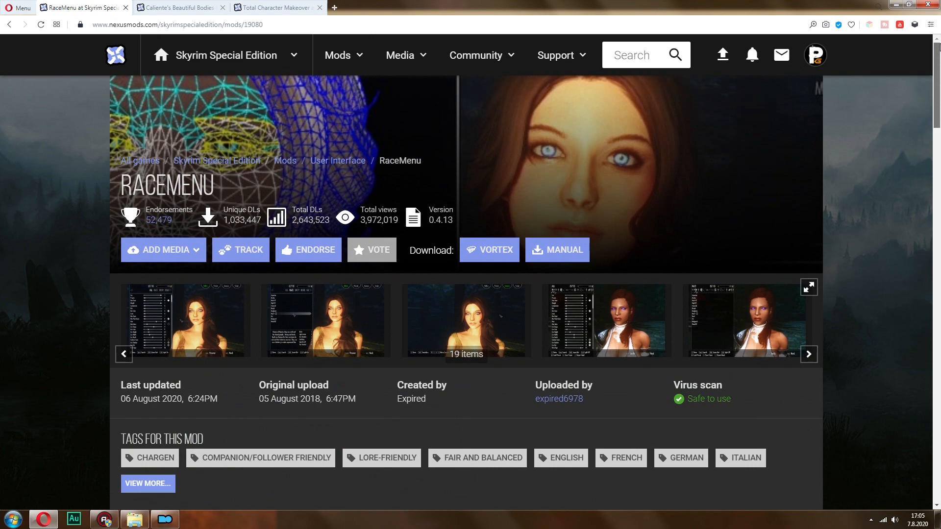
click(187, 315)
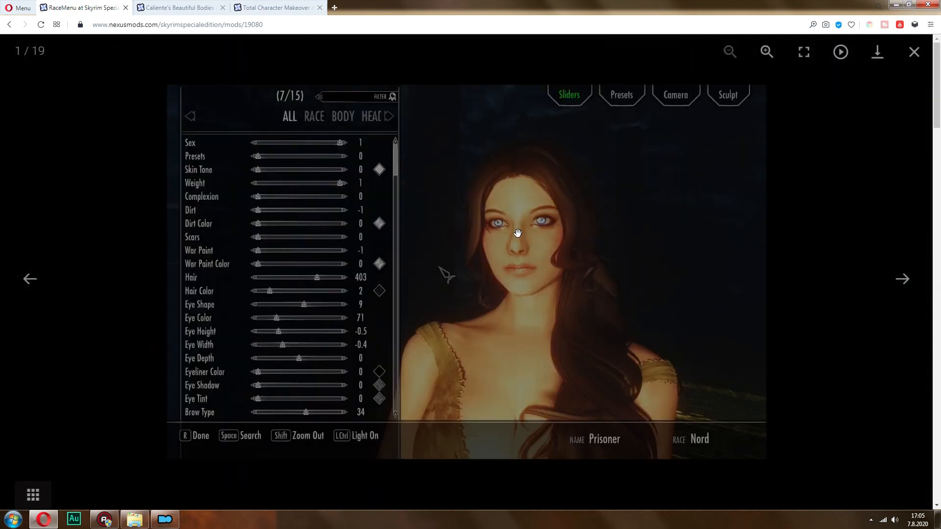
click(914, 51)
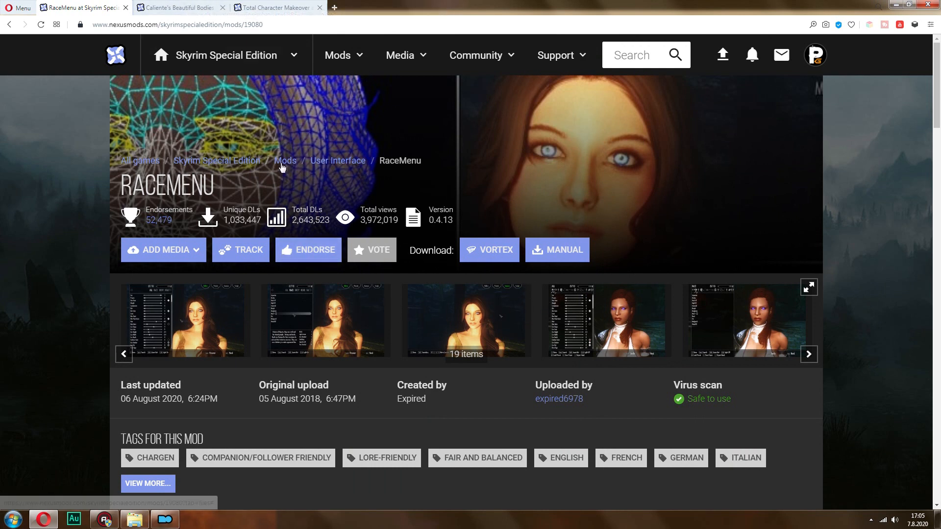
scroll(937, 110, down, 6)
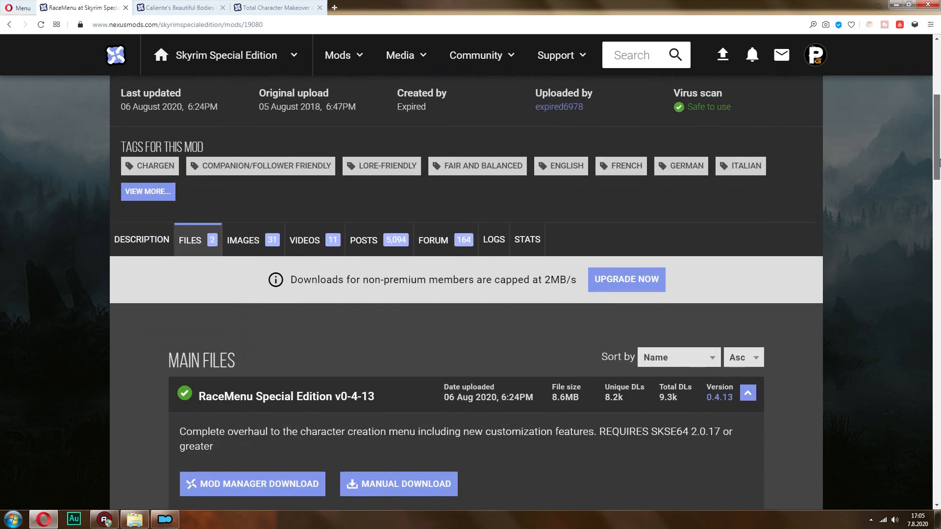
scroll(928, 134, down, 7)
scroll(928, 134, up, 4)
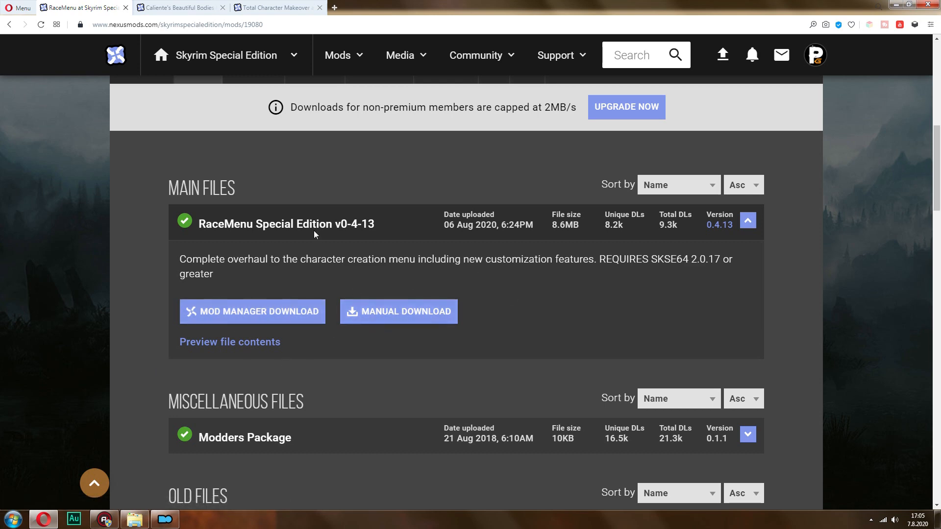
drag(937, 133, 937, 86)
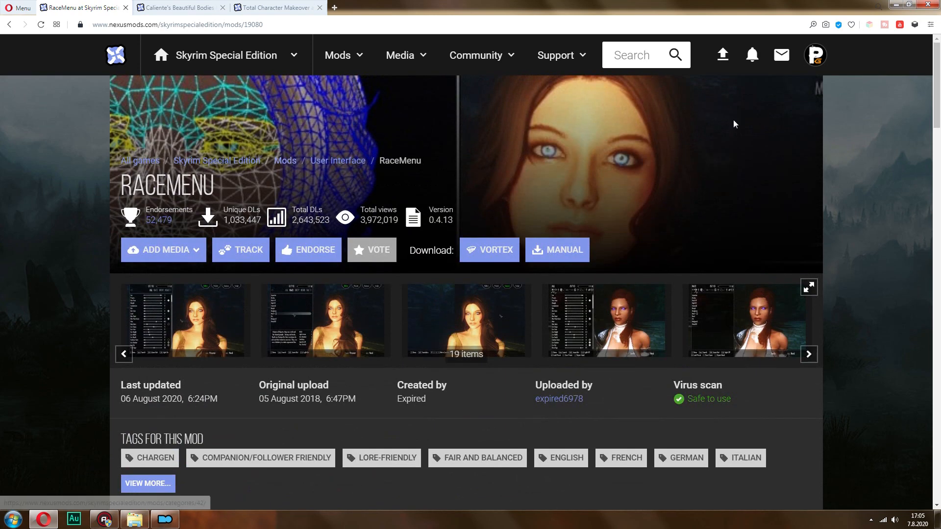
Examine the main and optional files of Caliente's Beautiful Bodies Enhancer, and view the Total Character Makeover page
click(196, 8)
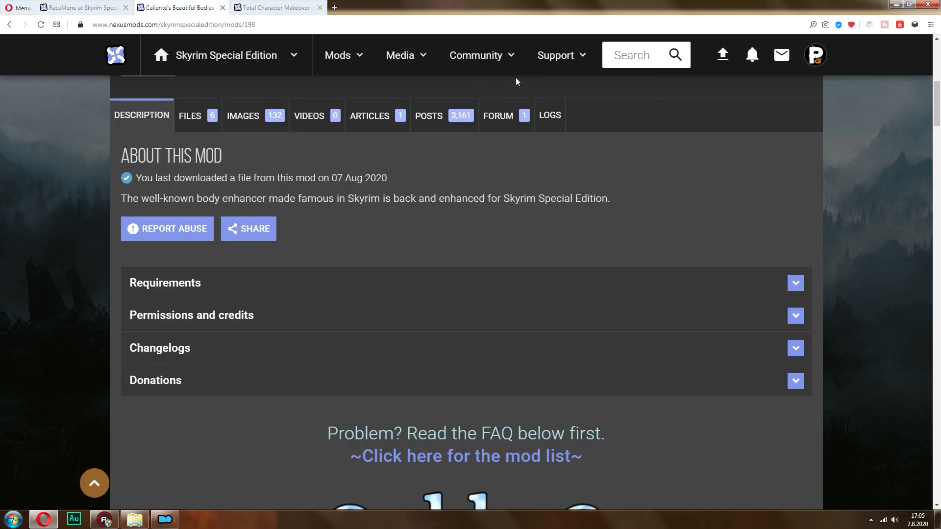
click(190, 120)
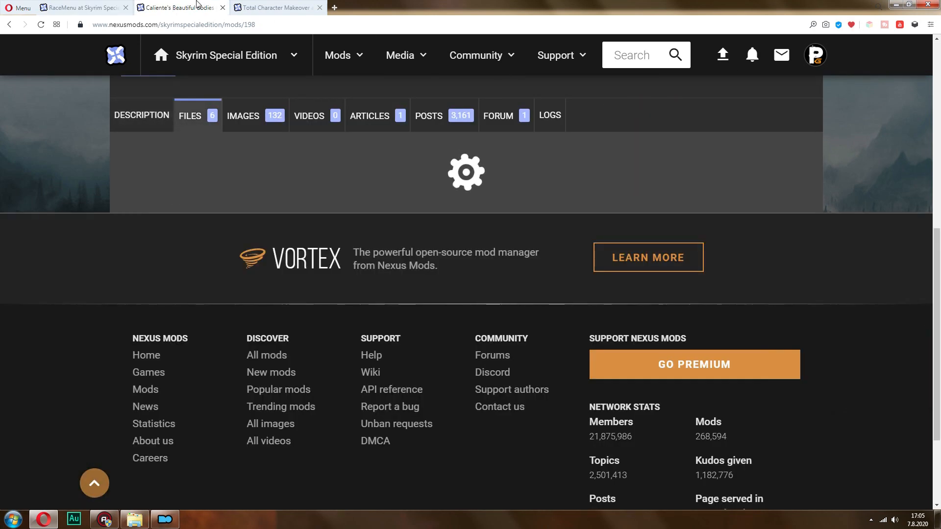
scroll(938, 151, down, 2)
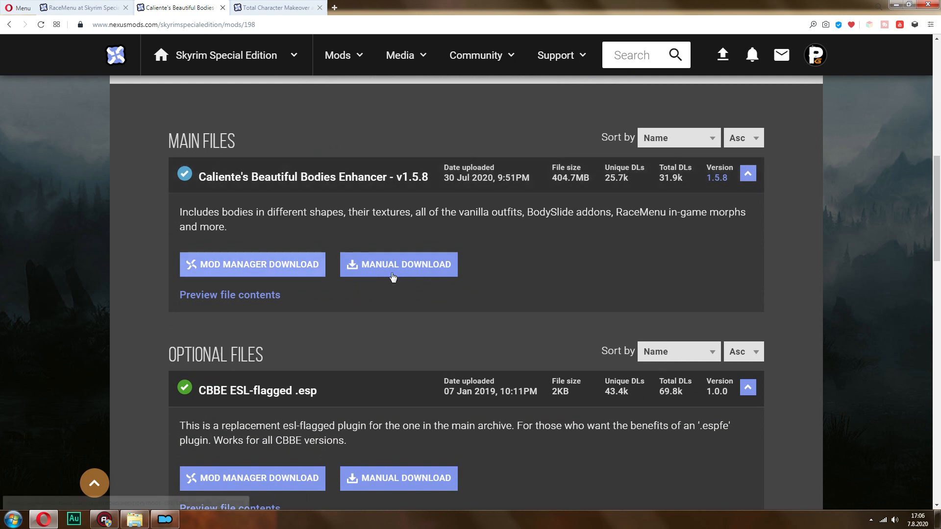
scroll(911, 189, down, 4)
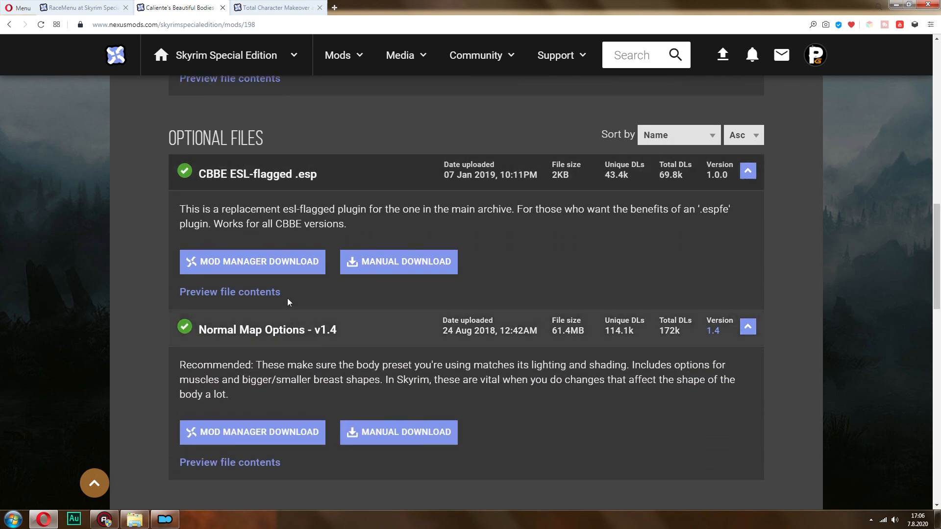
scroll(939, 237, up, 5)
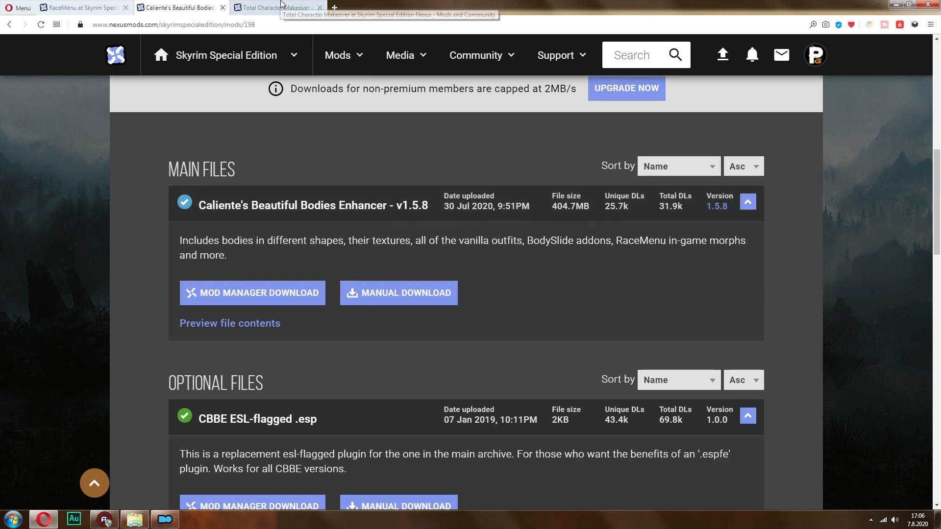
click(274, 8)
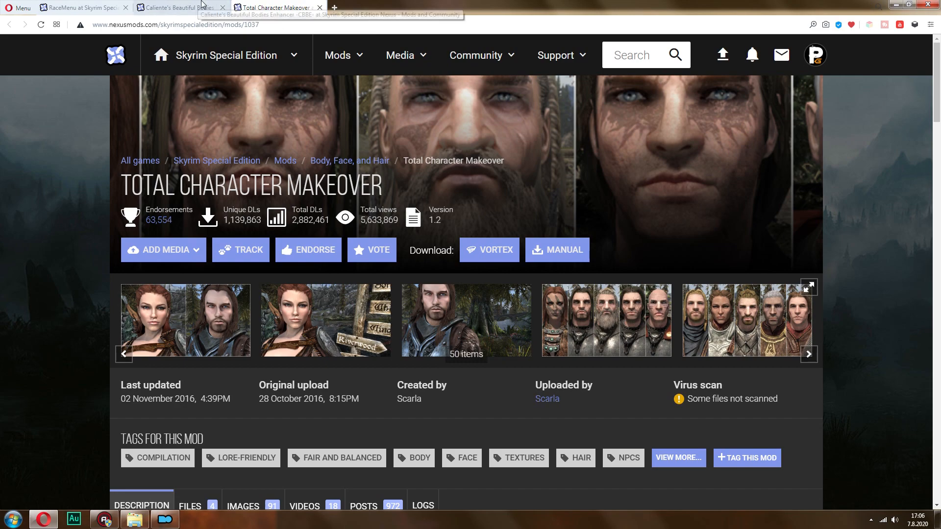
Switch to Mod Organizer and start a manual installation of the RaceMenu Special Edition archive
click(166, 521)
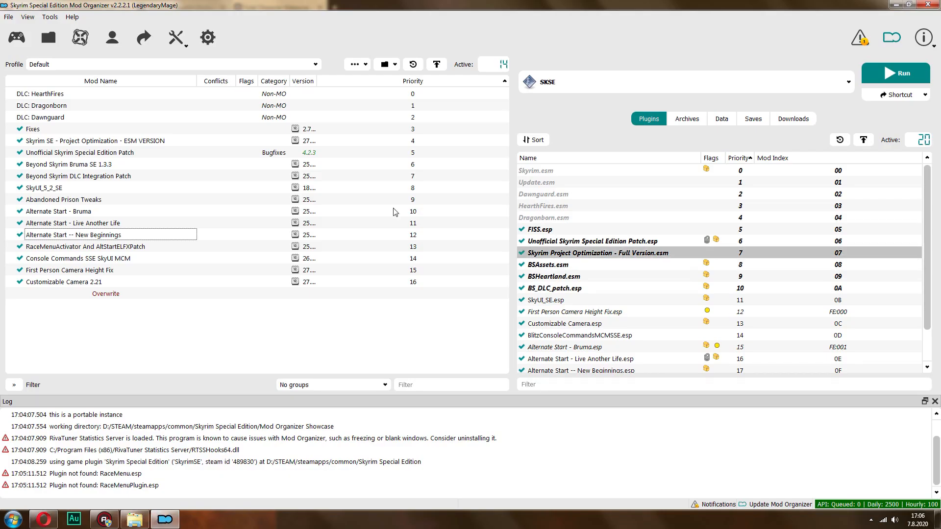
click(48, 41)
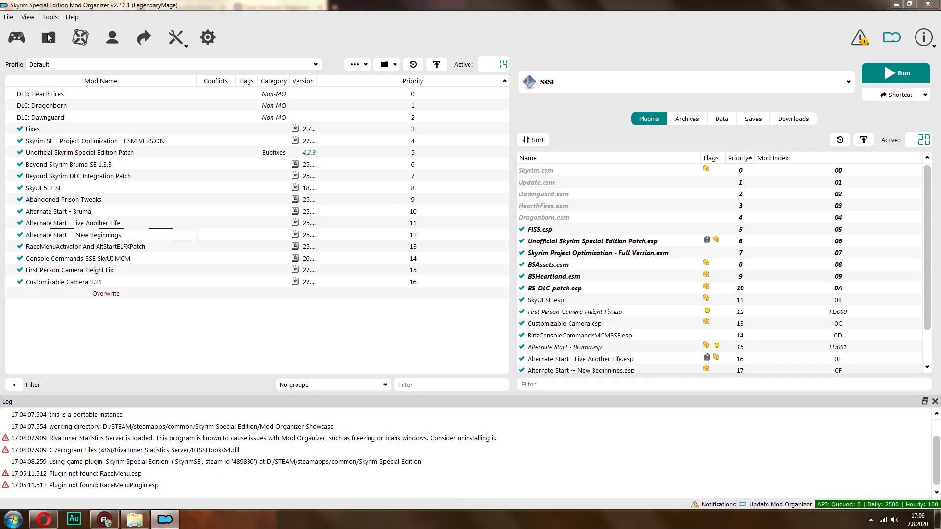
double_click(289, 150)
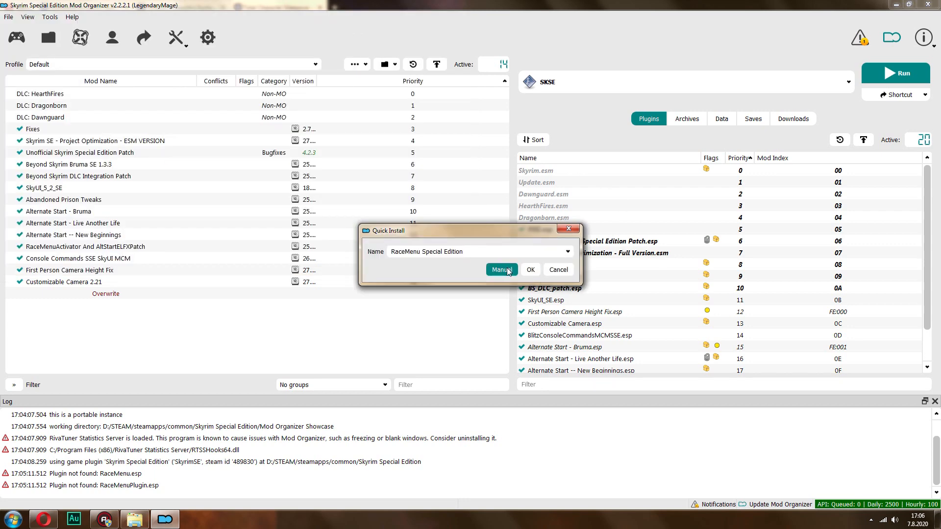
click(506, 269)
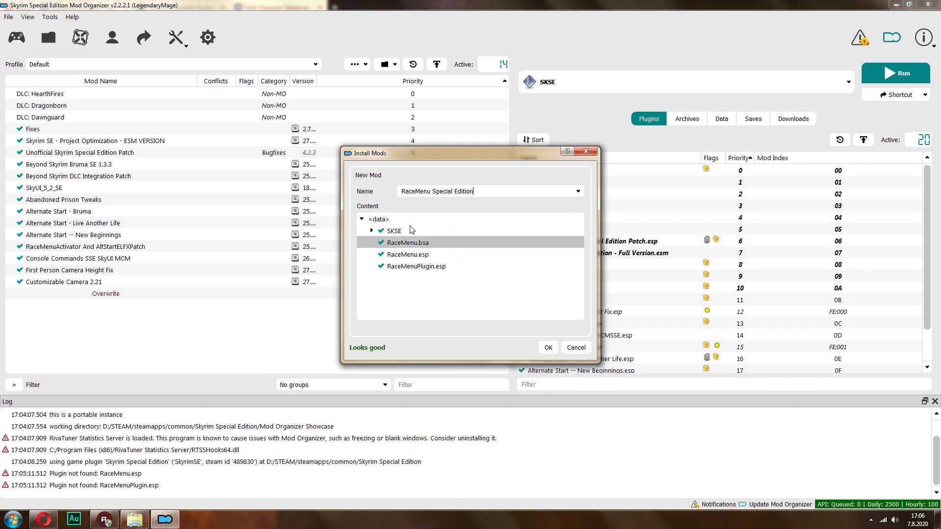
Set the top-level <data> folder as the data directory for the RaceMenu Special Edition installation
right_click(392, 223)
click(387, 235)
right_click(376, 219)
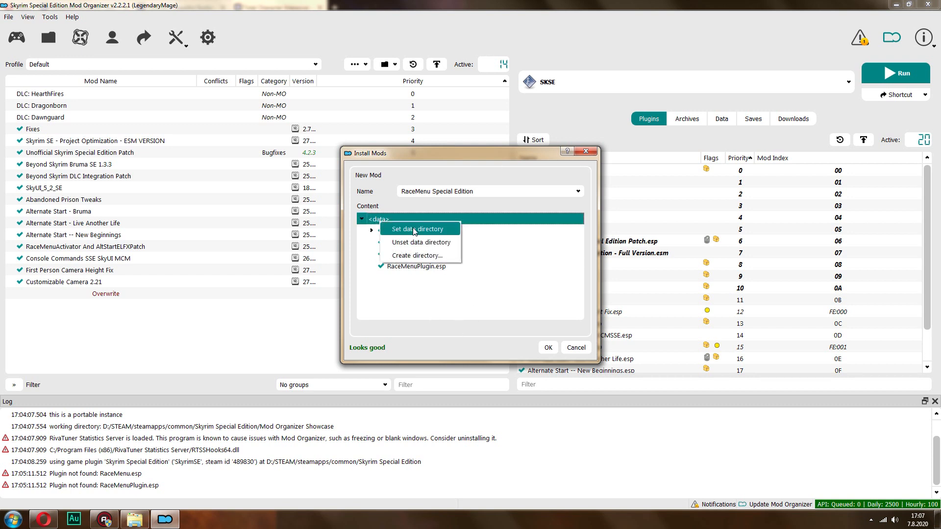
click(402, 231)
right_click(389, 220)
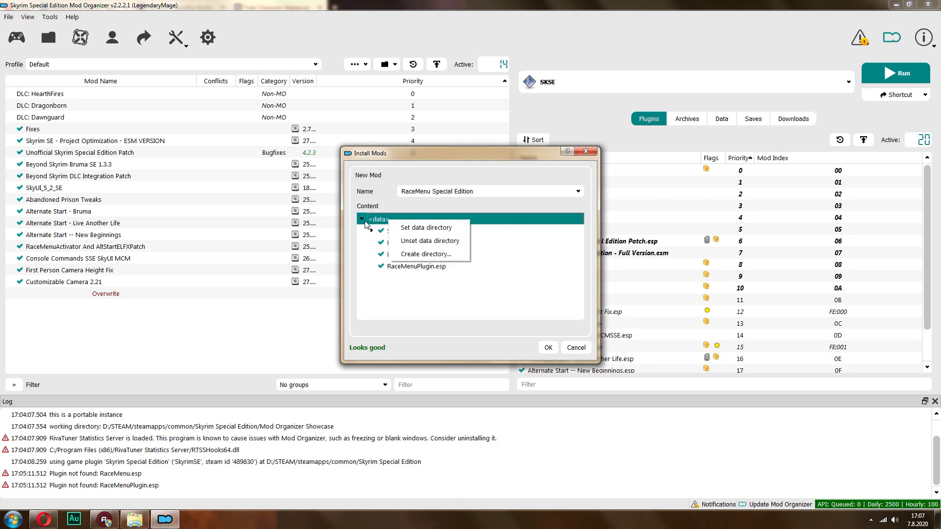
click(426, 228)
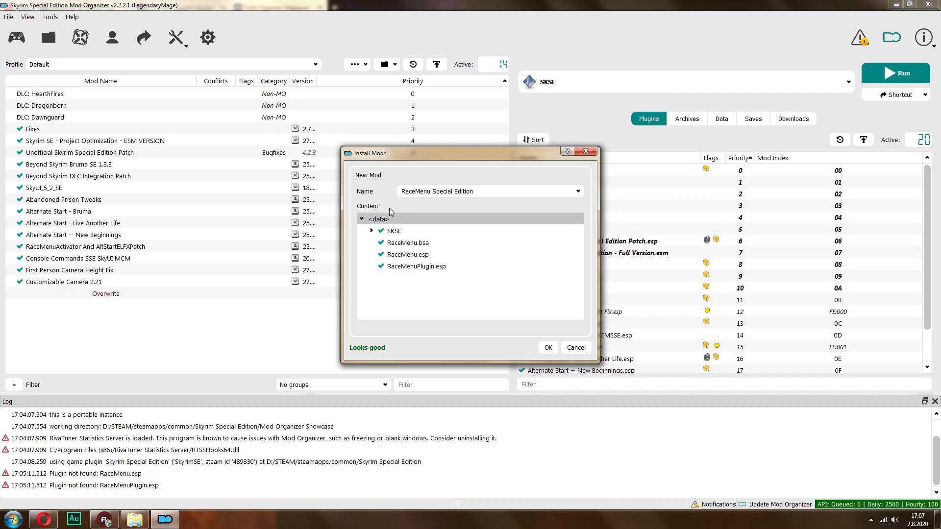
Complete the RaceMenu Special Edition installation and enable the mod in the mod list
click(548, 348)
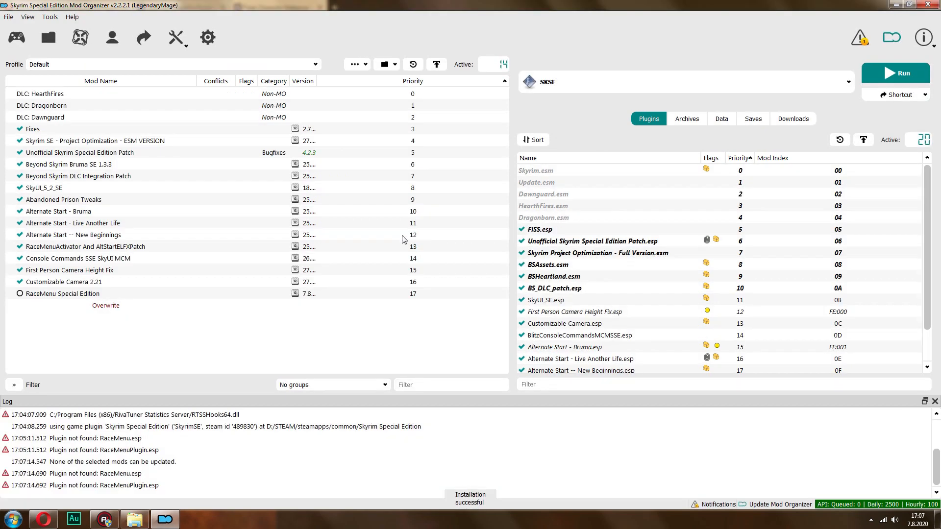
click(19, 294)
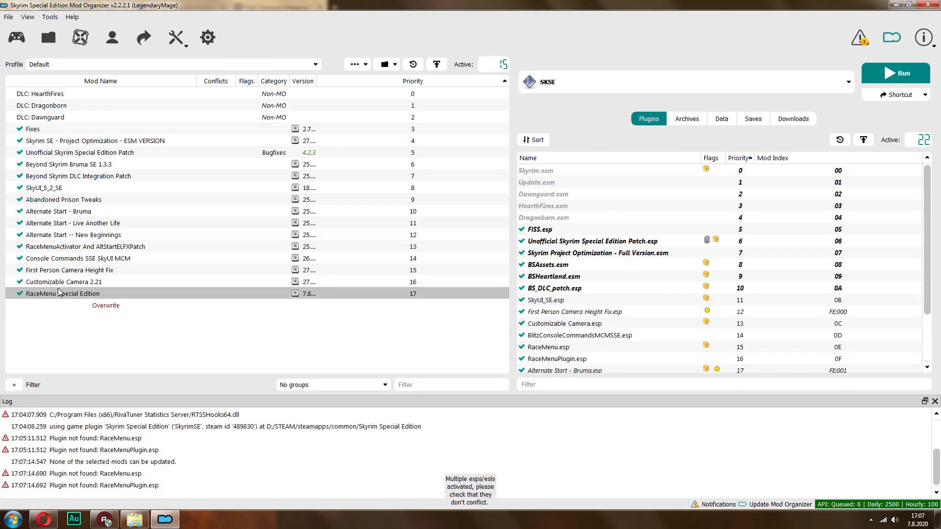
Check the RaceMenu.esp entry in the plugin list and start installing the Caliente's Beautiful Bodies Enhancer archive
scroll(617, 343, down, 2)
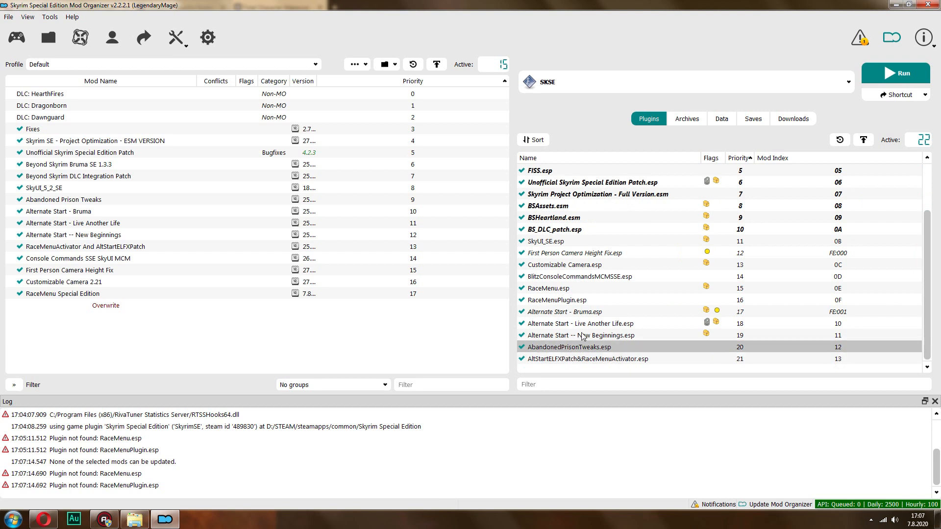
click(569, 289)
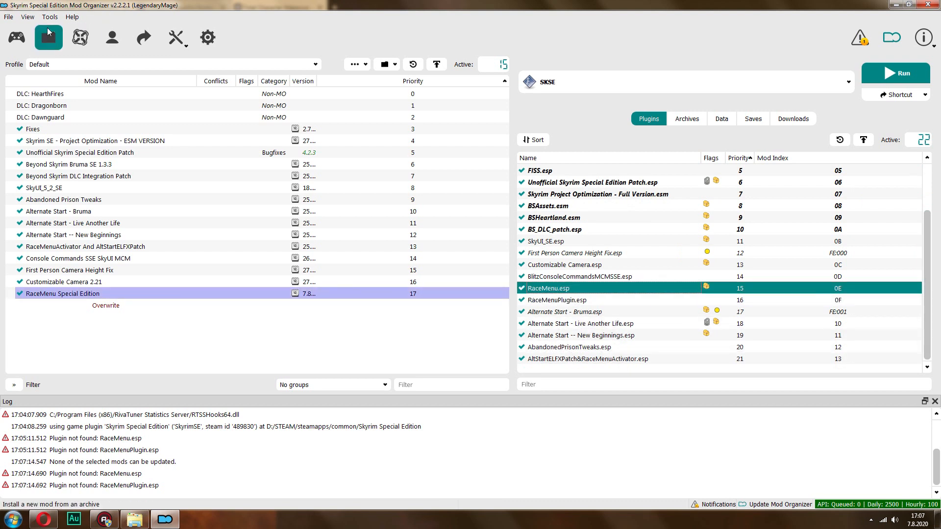
click(49, 38)
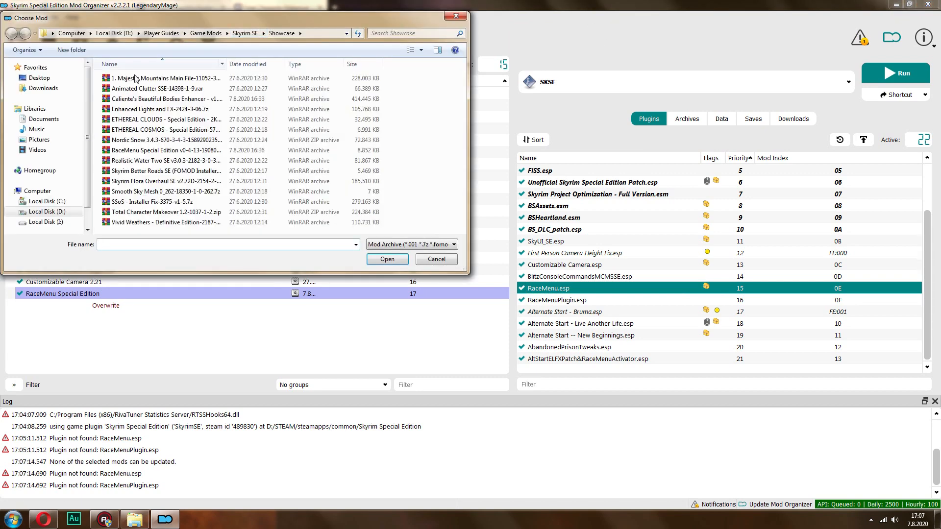
double_click(135, 100)
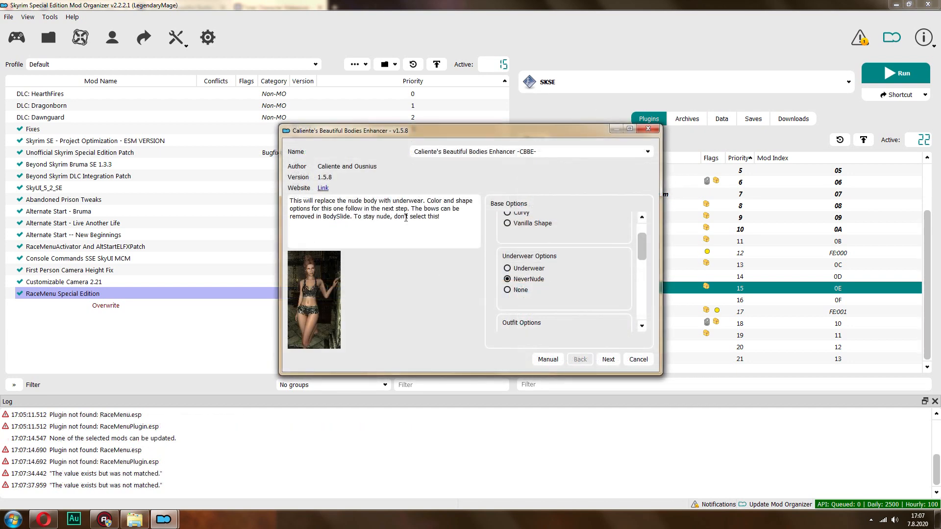
Deselect Face Pack in the installer's base options, review the eyebrow options, and continue to the optional features
drag(644, 236, 647, 267)
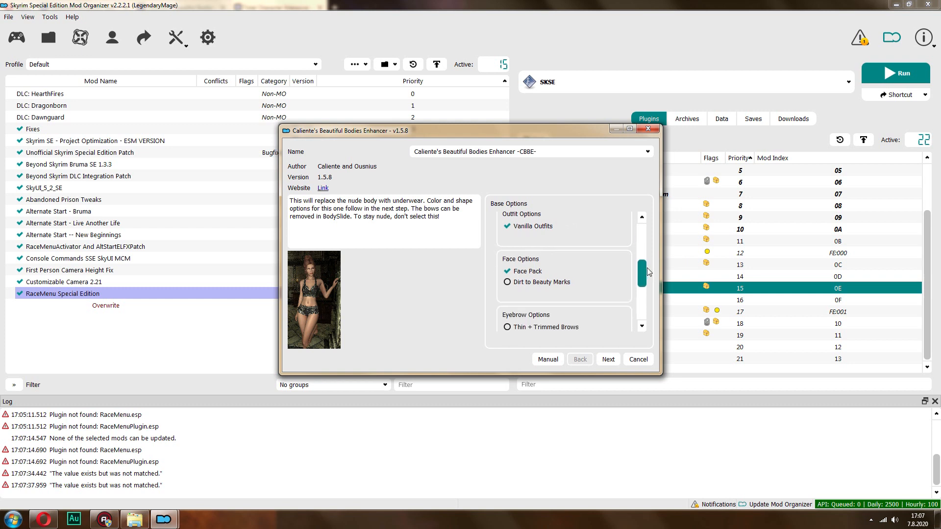
click(528, 274)
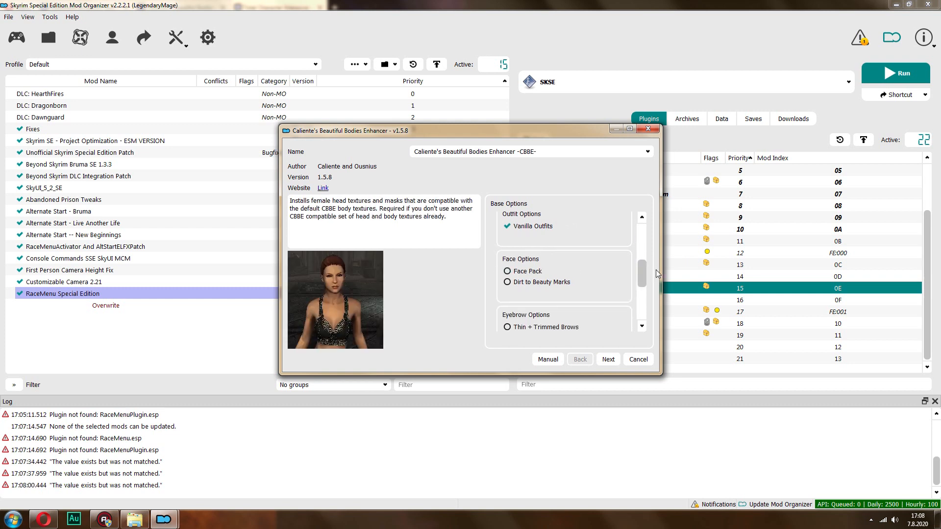
drag(644, 267, 646, 289)
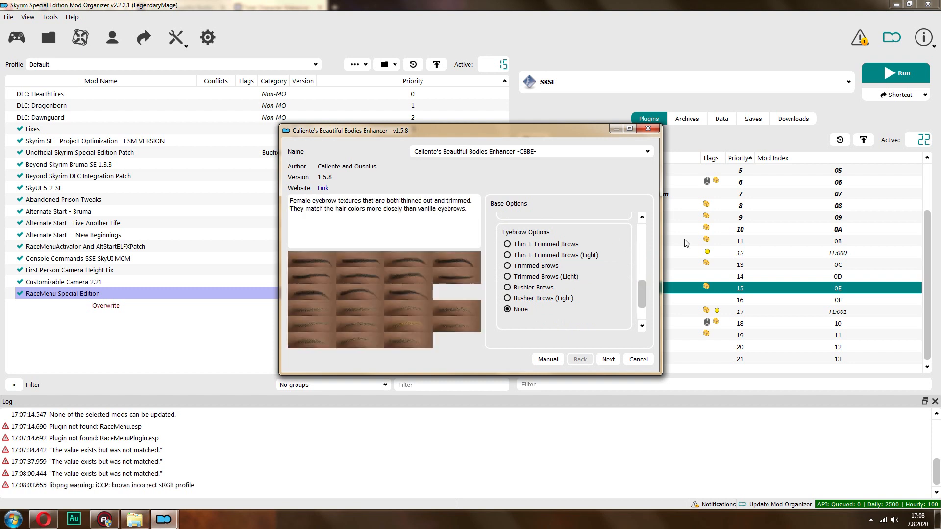
click(608, 359)
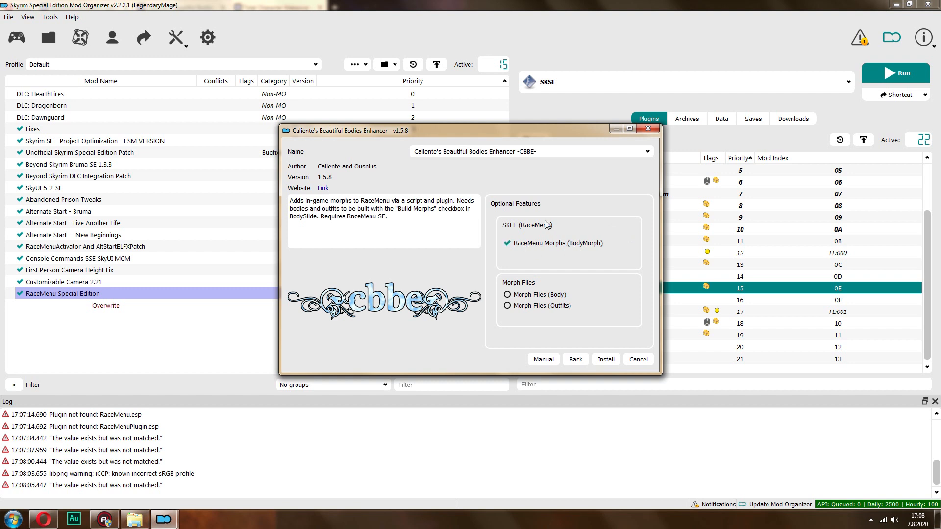
Include Morph Files (Body) and Morph Files (Outfits), install Caliente's Beautiful Bodies Enhancer, and enable it in the mod list
click(543, 297)
click(539, 307)
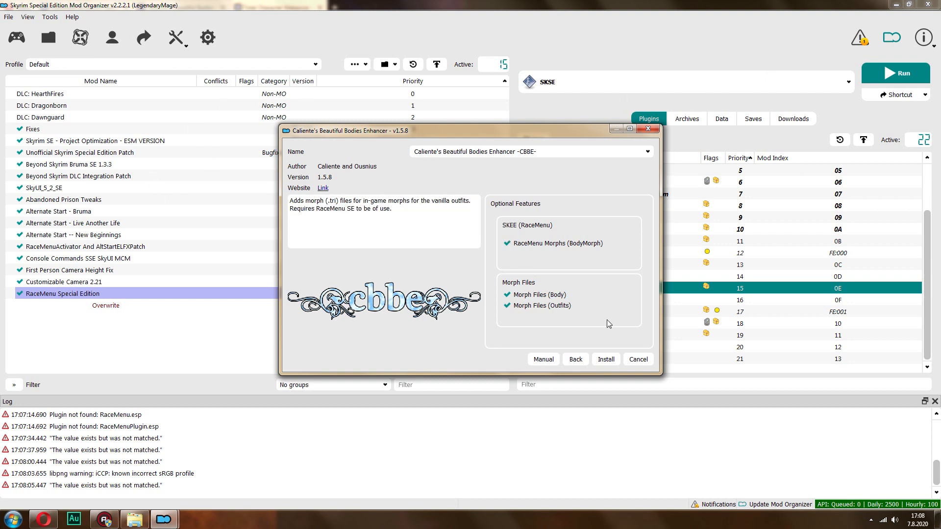
click(613, 357)
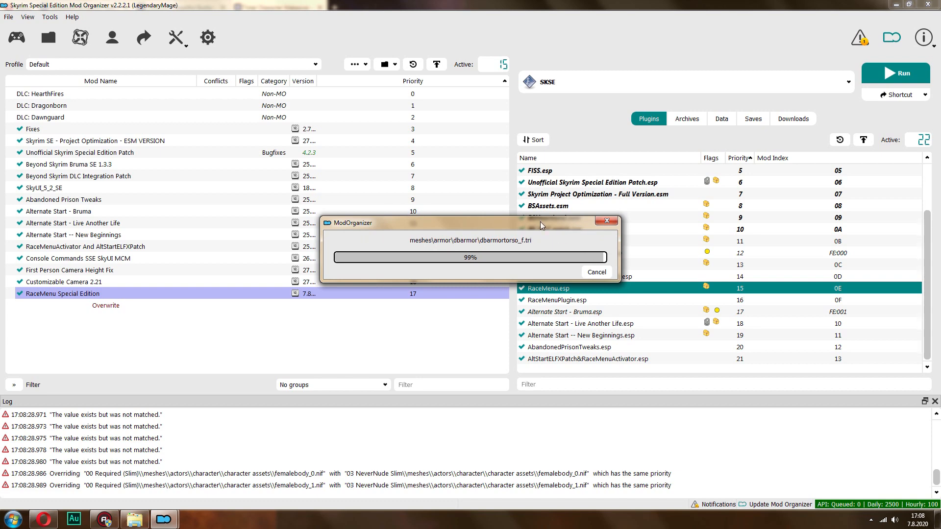
click(19, 305)
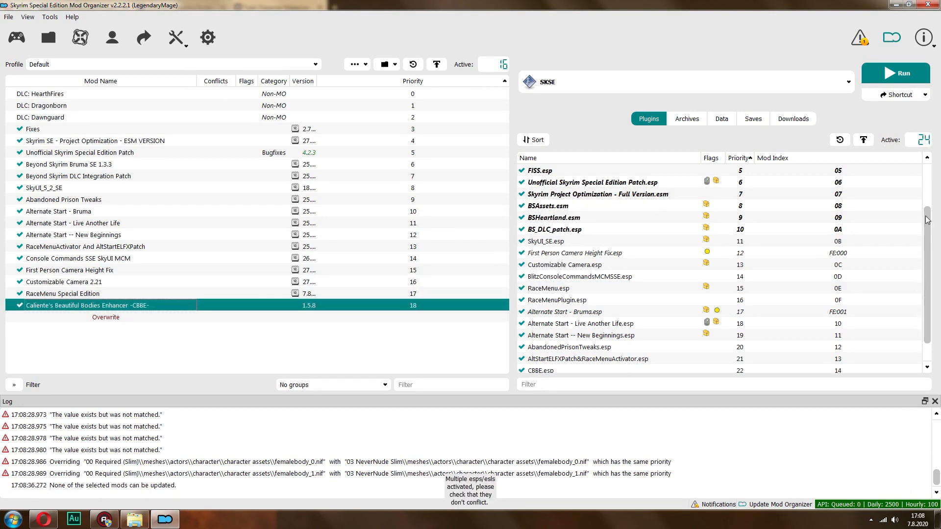
Examine the plugin load order and which plugins belong to RaceMenu Special Edition and Caliente's Beautiful Bodies Enhancer
scroll(928, 220, down, 1)
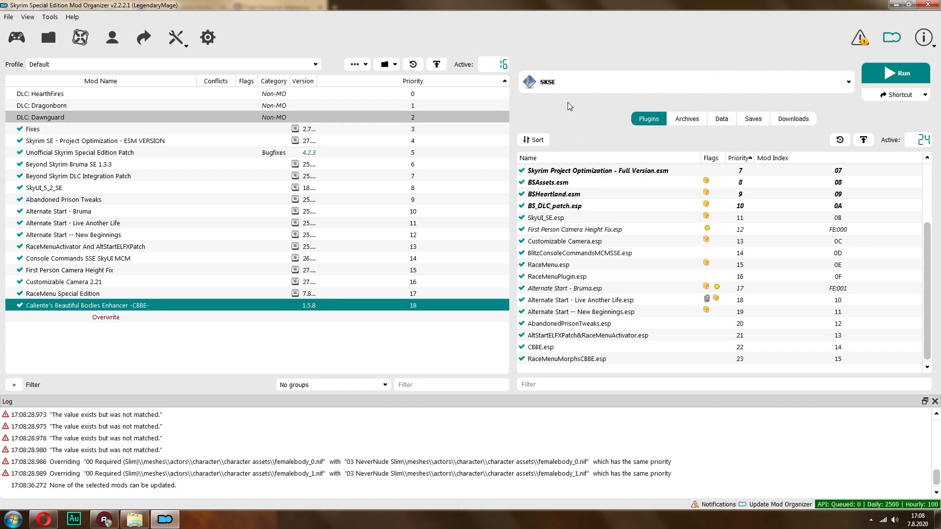
click(534, 140)
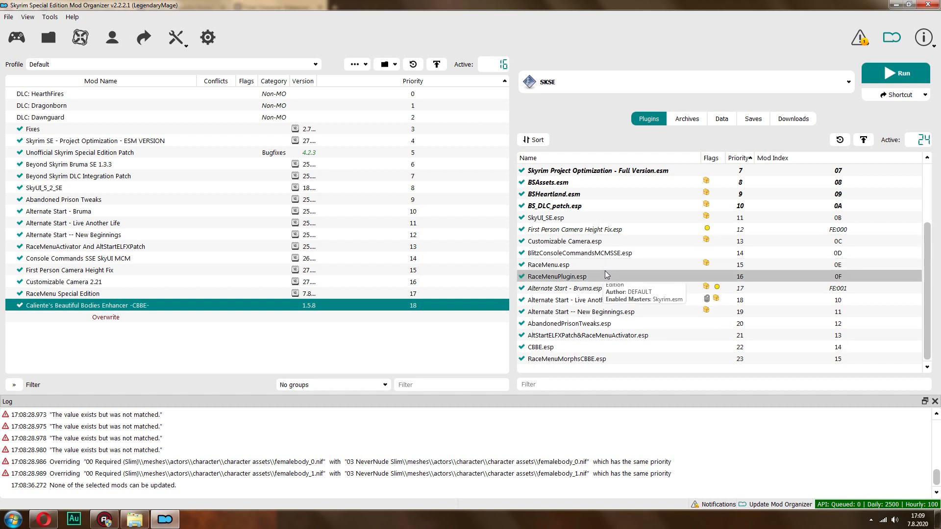
click(560, 253)
ctrl+click(561, 265)
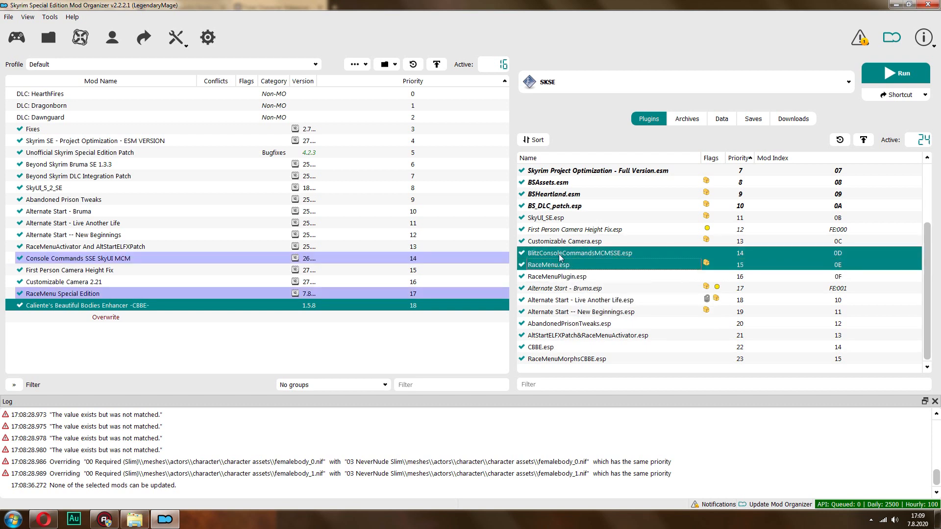
click(563, 265)
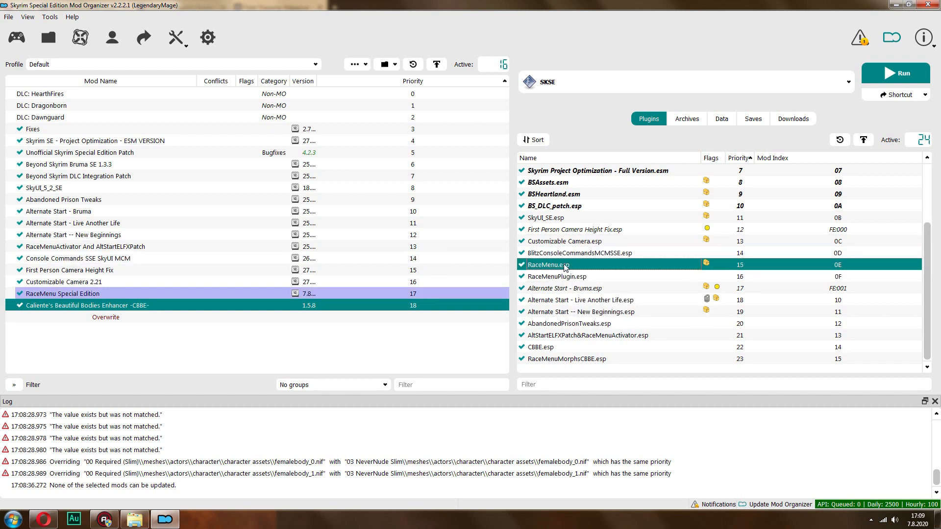
click(571, 253)
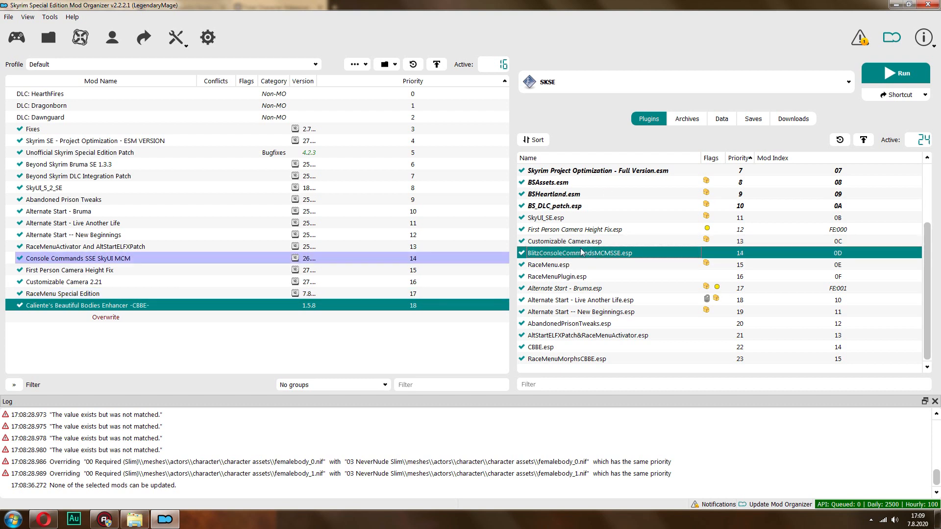
click(604, 206)
click(637, 171)
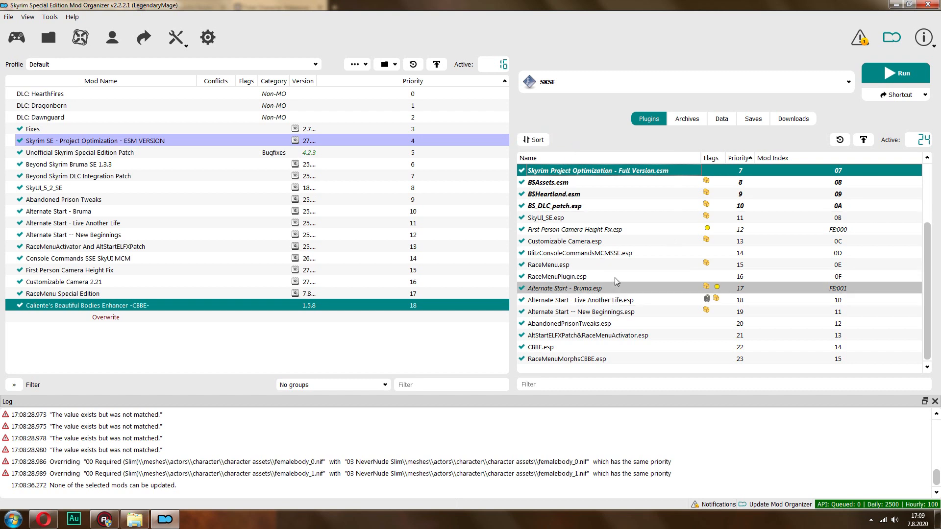
click(60, 297)
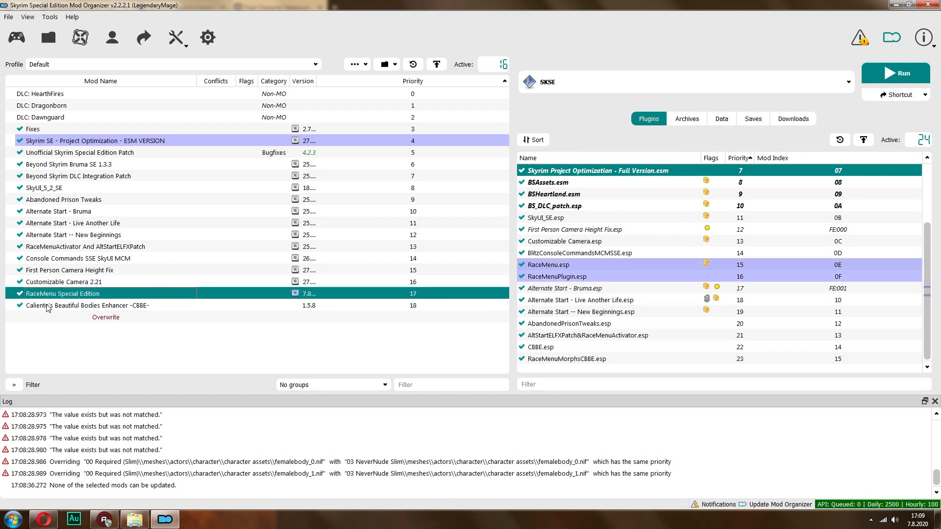
click(83, 305)
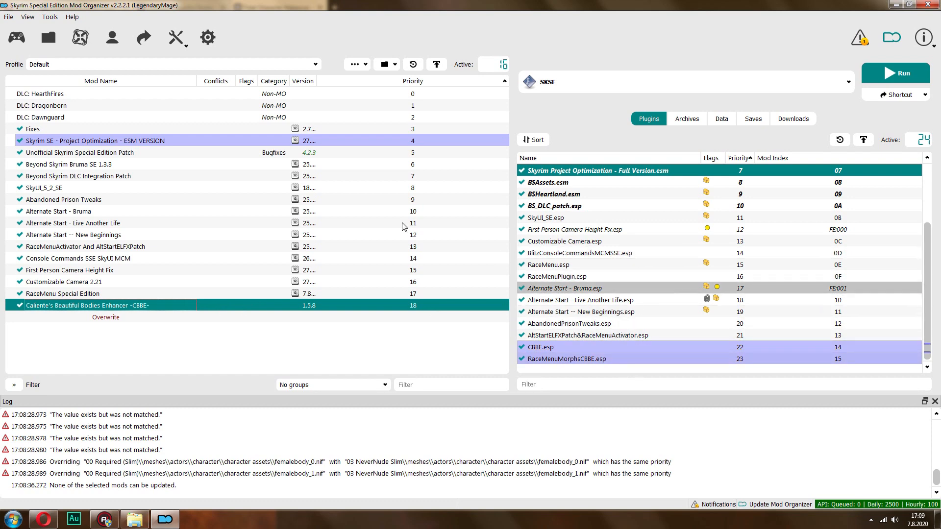
Install the Total Character Makeover 1.2 archive with its meshes and textures folders, and enable the mod
click(49, 37)
double_click(162, 213)
click(495, 271)
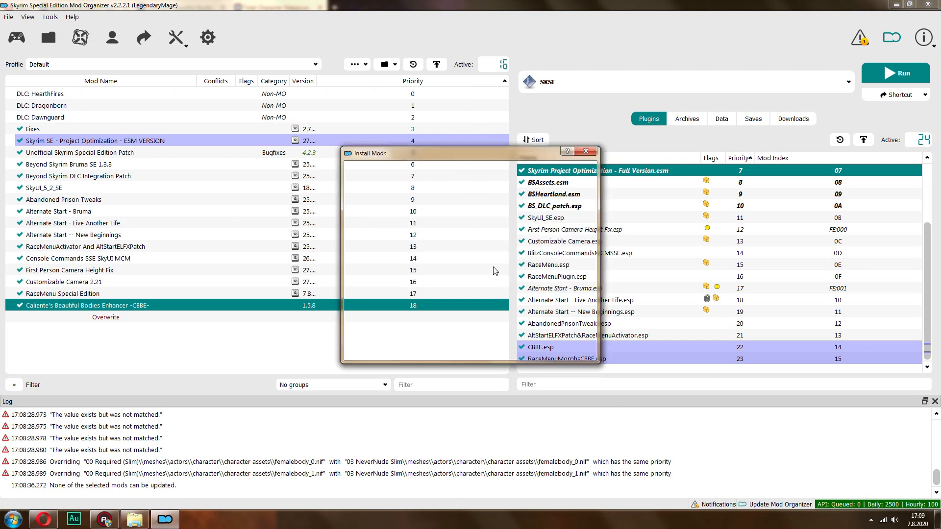
click(371, 232)
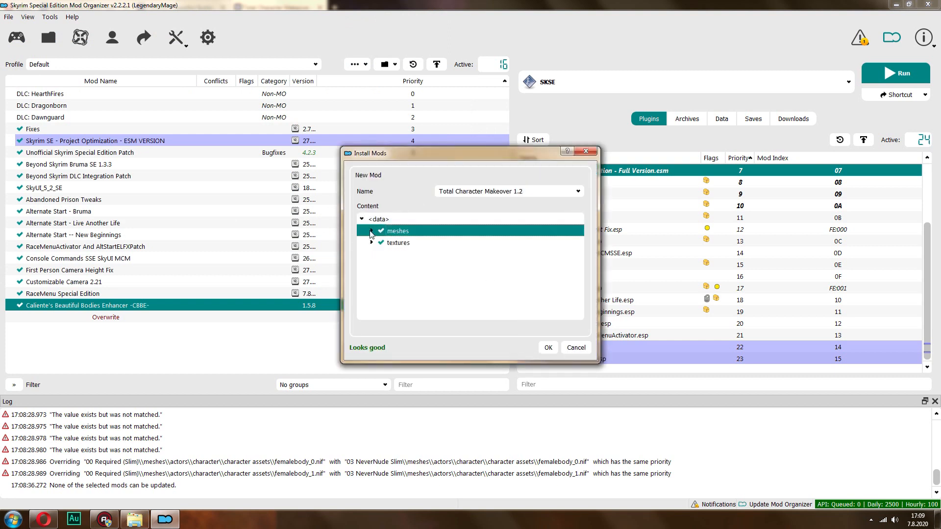
click(371, 231)
click(371, 232)
click(548, 348)
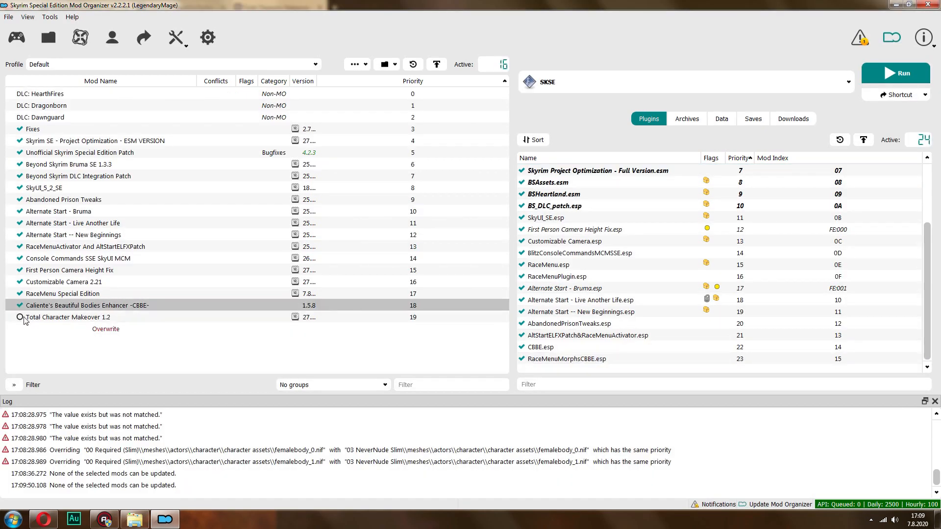
click(20, 317)
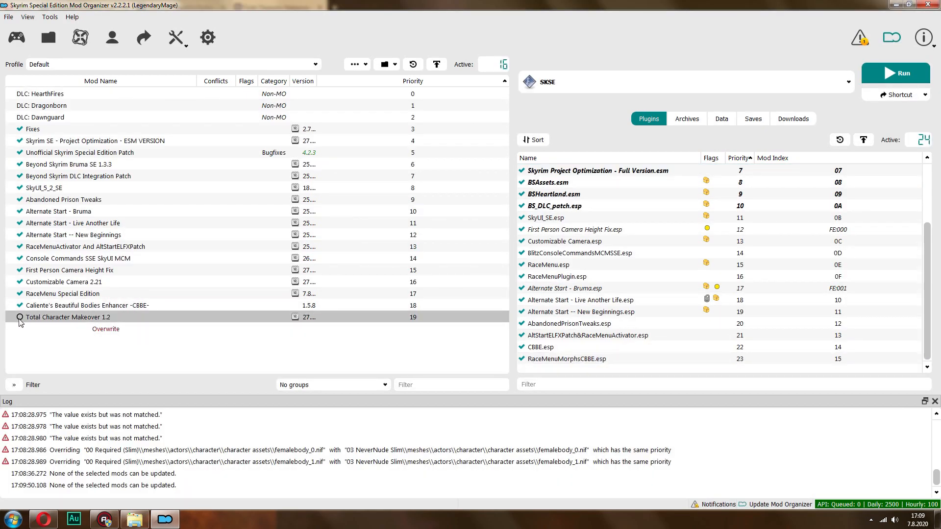
Inspect the file conflicts between Total Character Makeover 1.2 and Caliente's Beautiful Bodies Enhancer in the mod list
click(93, 307)
click(93, 317)
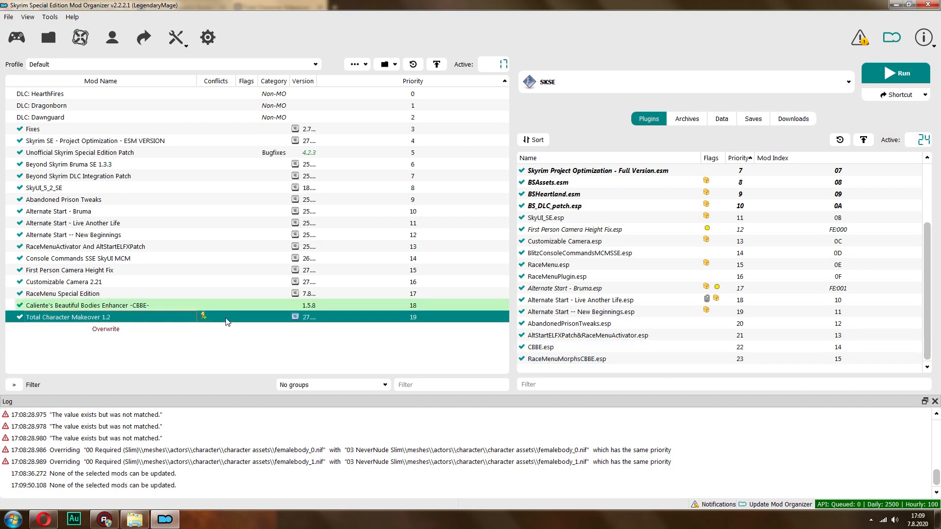
double_click(204, 316)
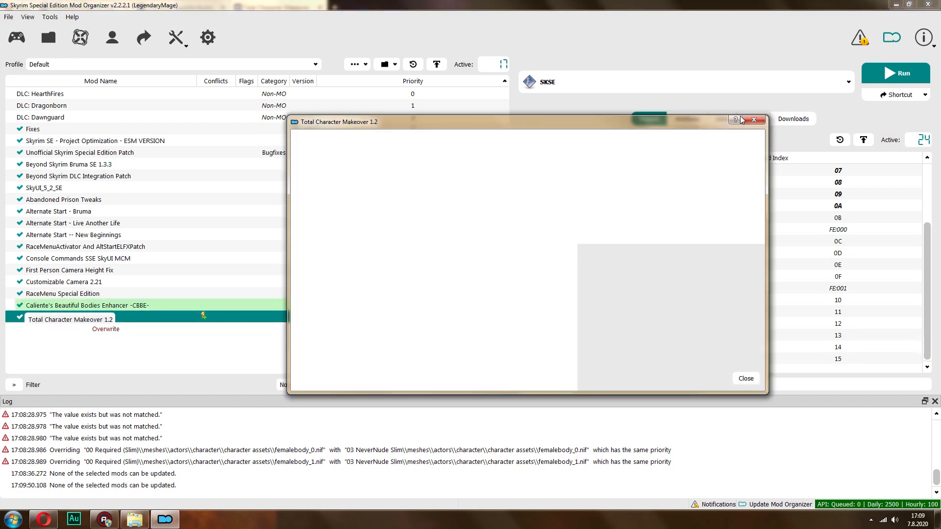
click(754, 120)
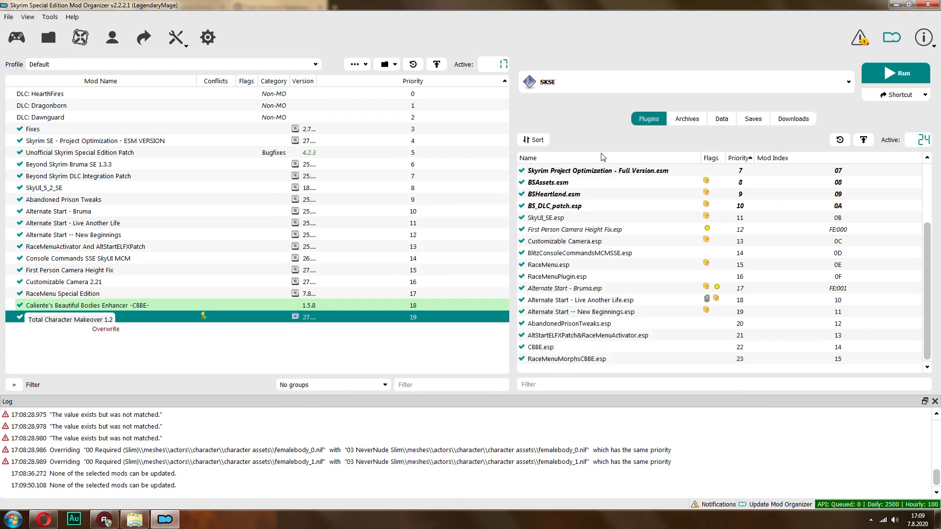
click(110, 307)
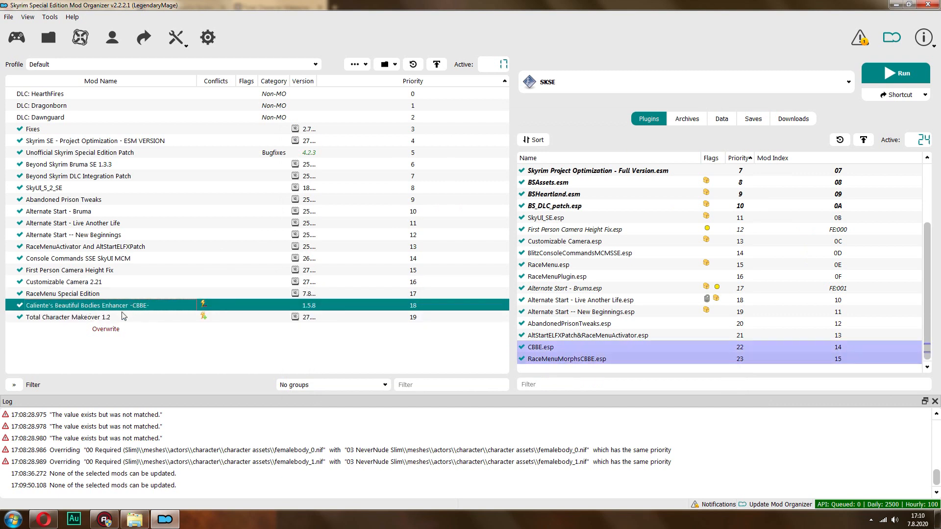
click(123, 316)
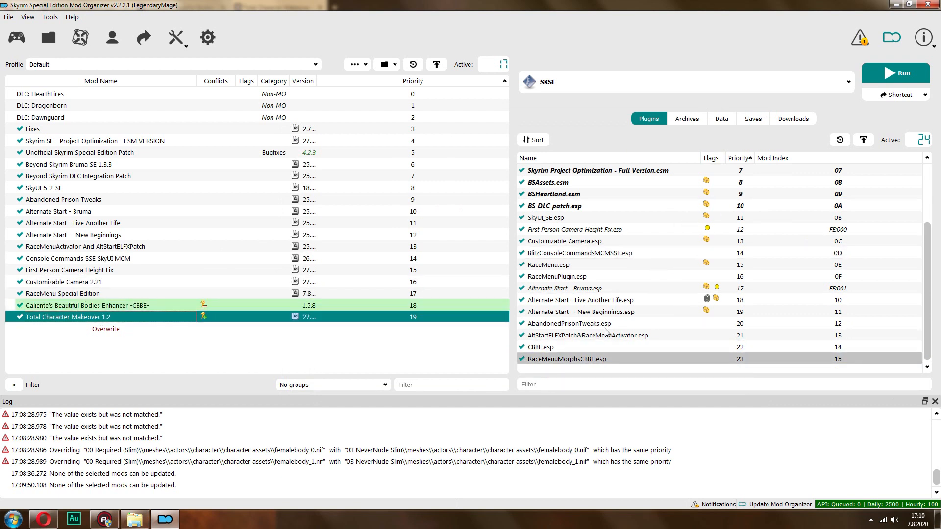